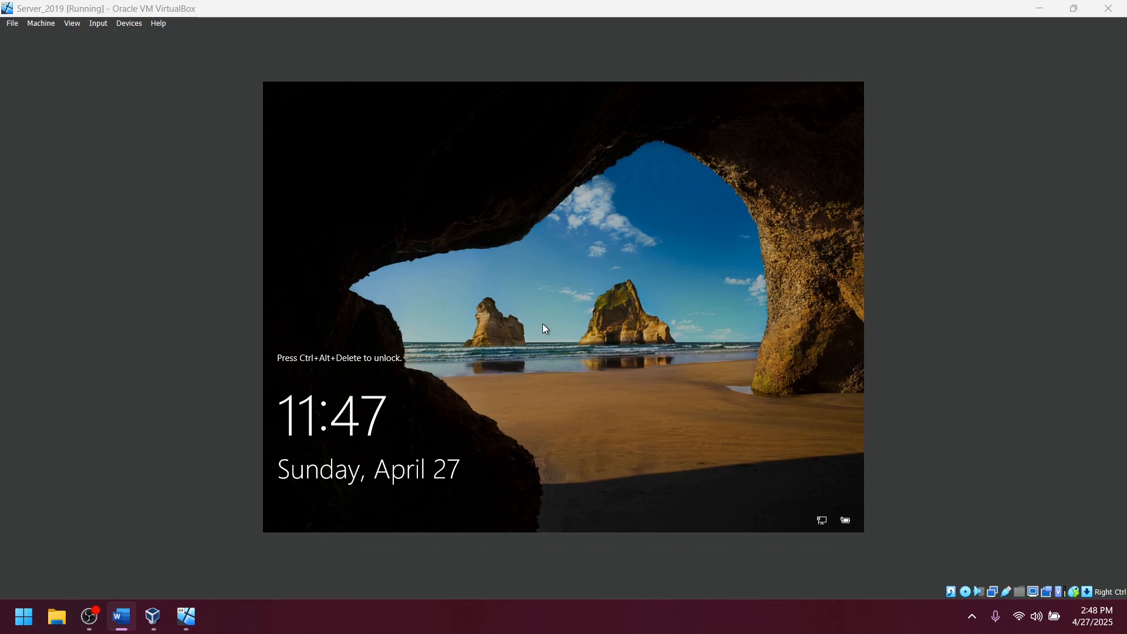
Send Ctrl+Alt+Delete to the VM and sign in as Administrator with the account password.
{"action": "left_click", "coordinate": [1075, 57]}
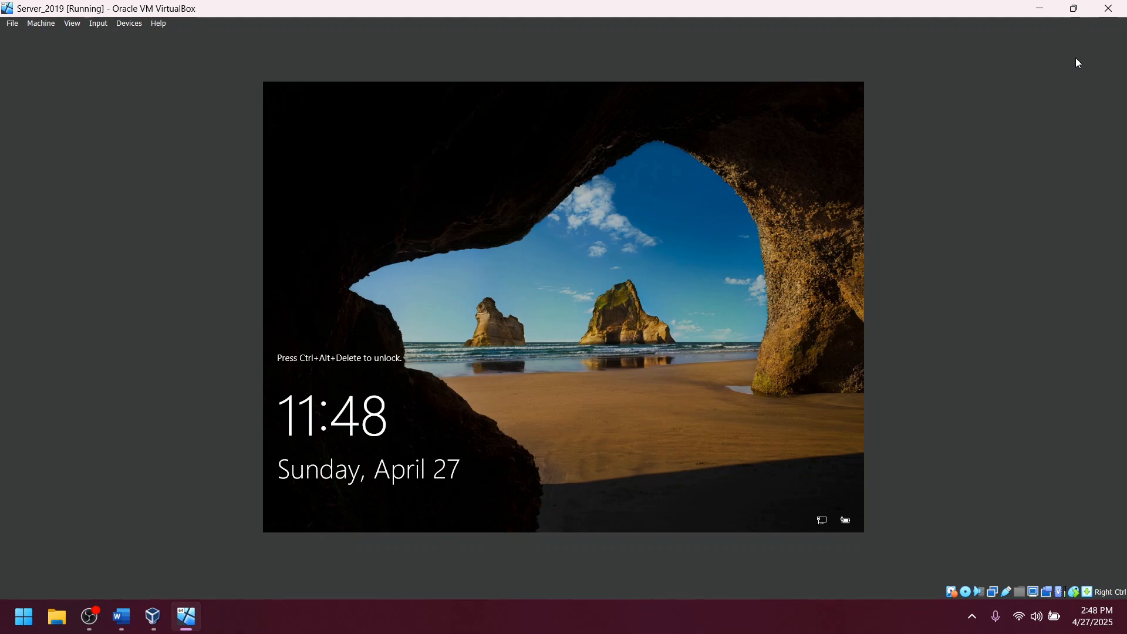
{"action": "key", "text": "ctrl+alt+Delete"}
{"action": "type", "text": "P@"}
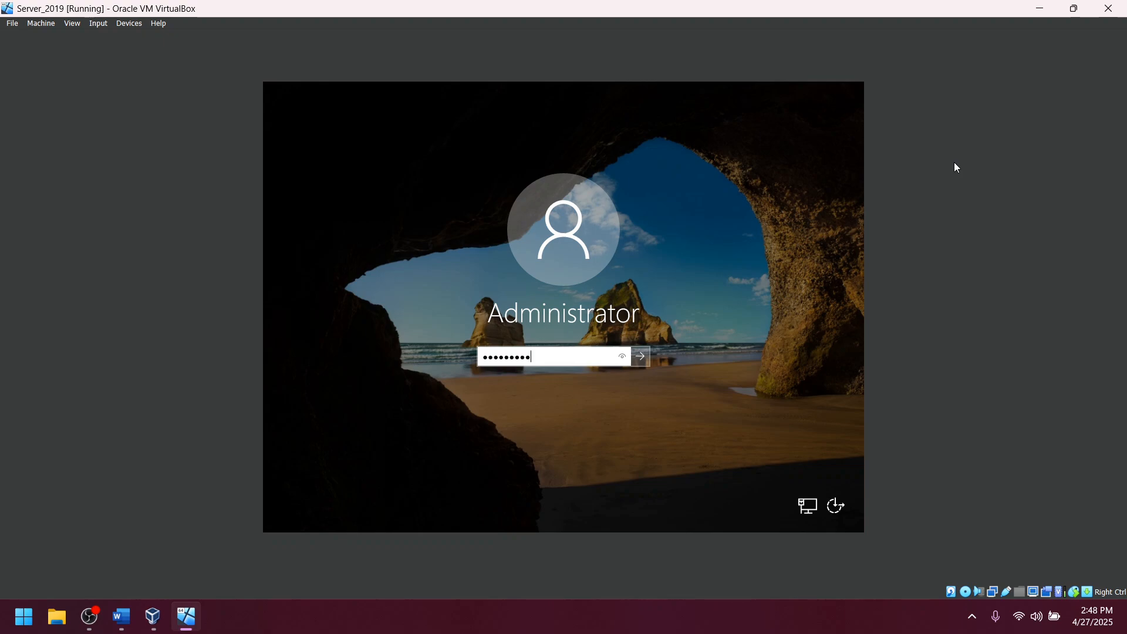
{"action": "key", "text": "Return"}
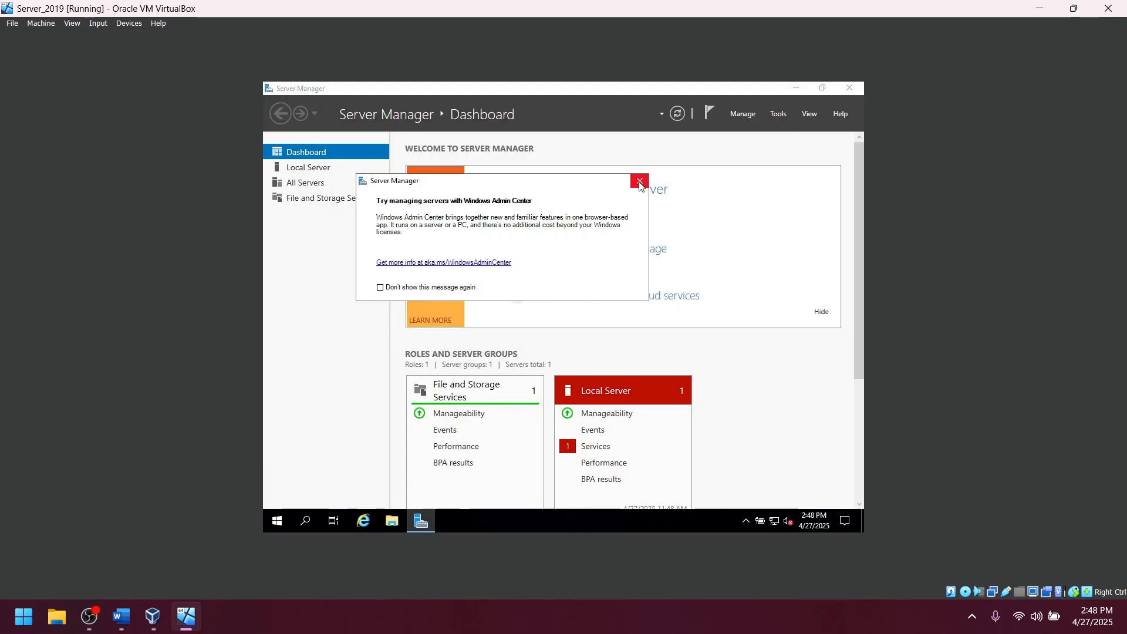
Dismiss the Admin Center message and start a role-based Add Roles and Features install on this server.
{"action": "left_click", "coordinate": [639, 183]}
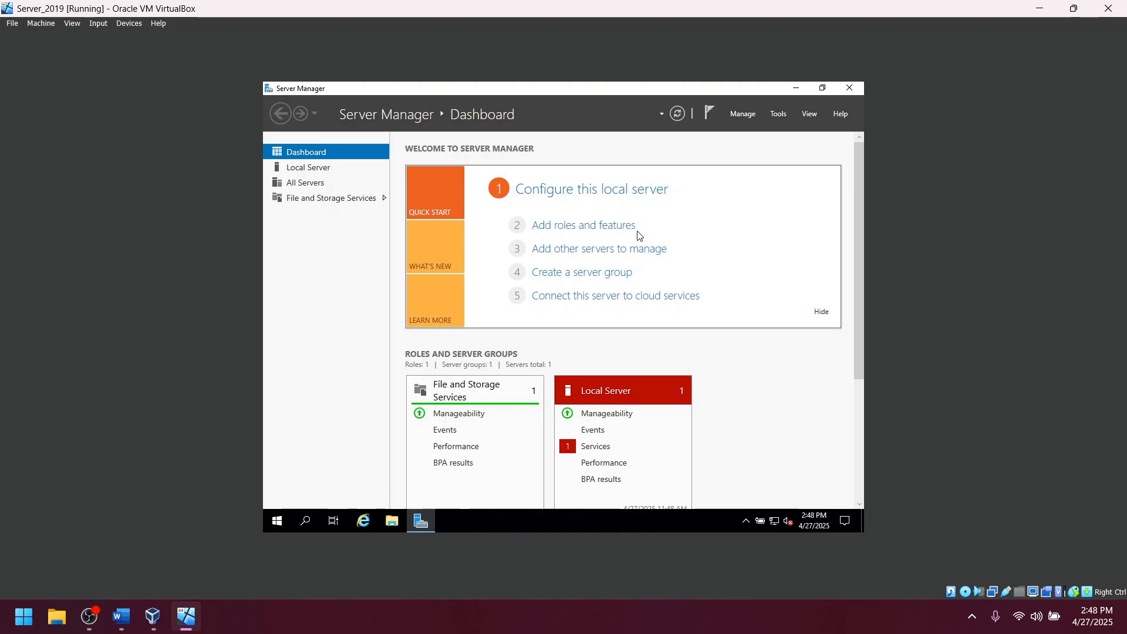
{"action": "left_click", "coordinate": [578, 229]}
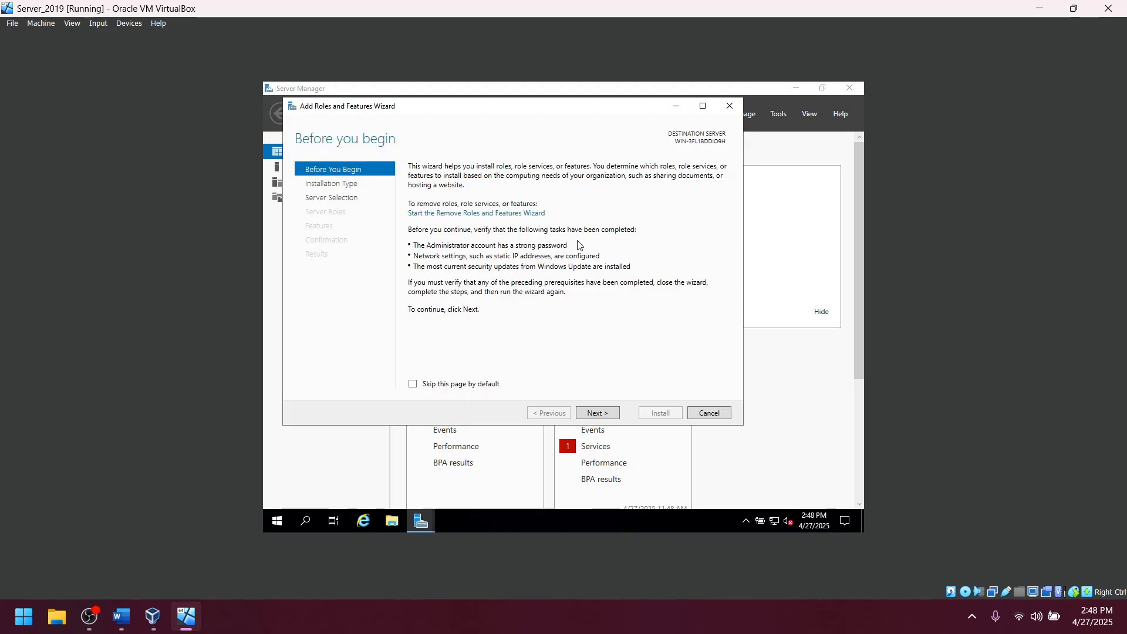
{"action": "left_click", "coordinate": [603, 413]}
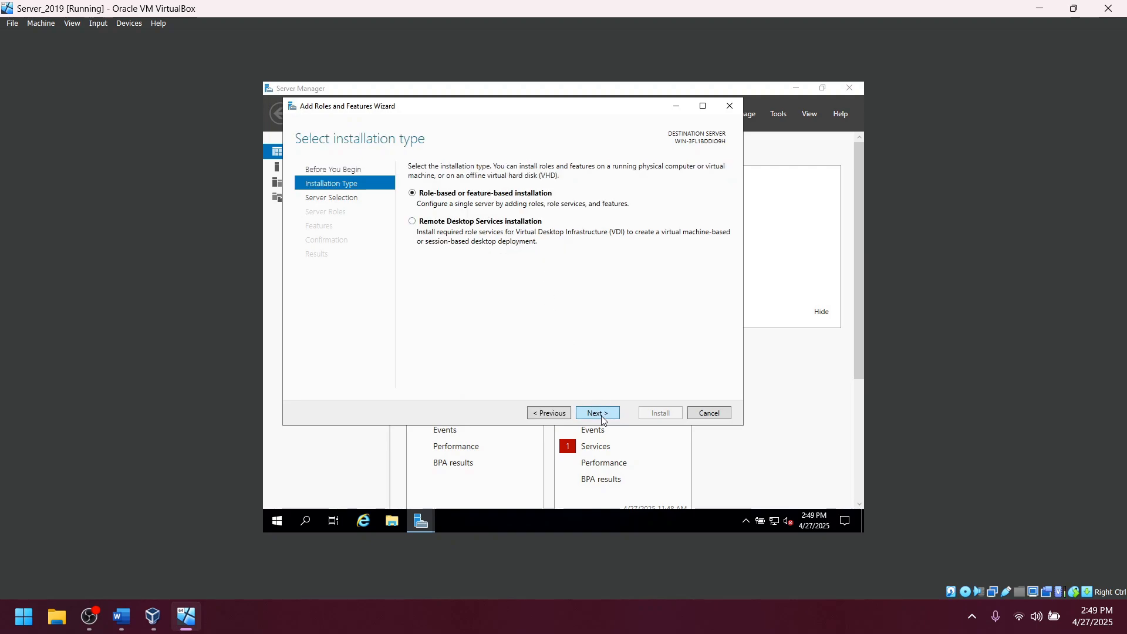
{"action": "left_click", "coordinate": [598, 413]}
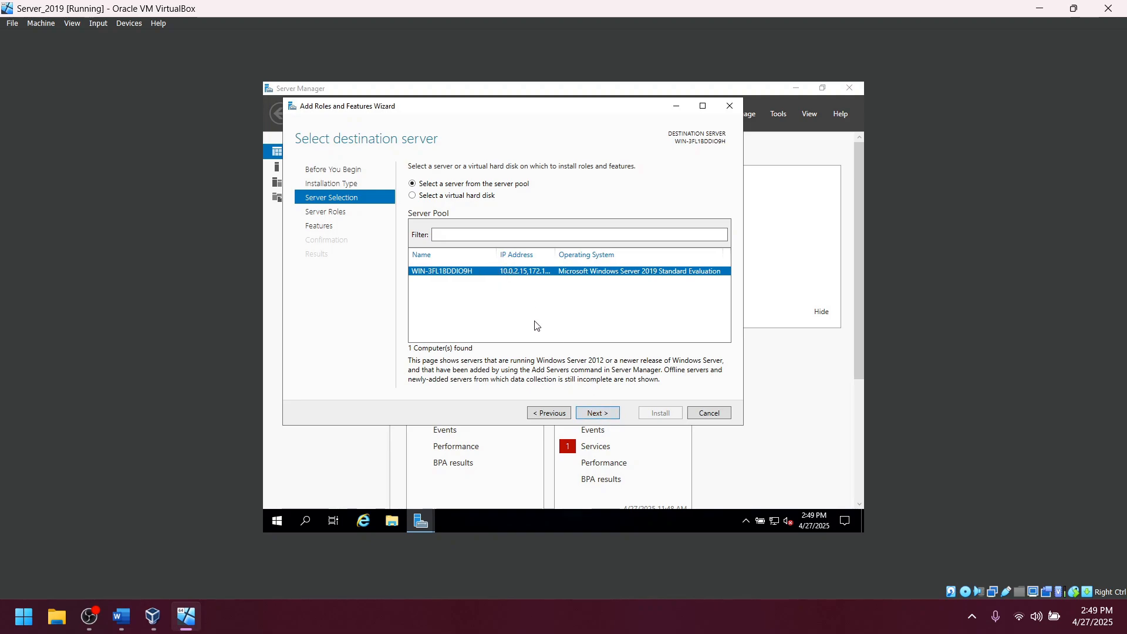
{"action": "left_click", "coordinate": [603, 414]}
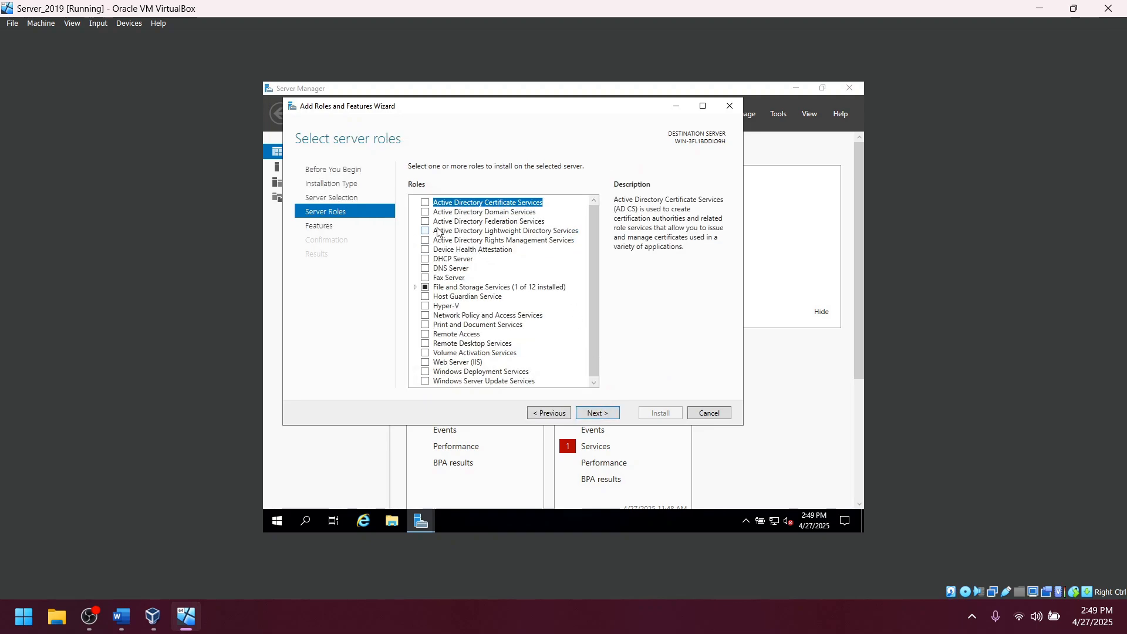
Select Active Directory Domain Services with its required management features and install it.
{"action": "left_click", "coordinate": [424, 212]}
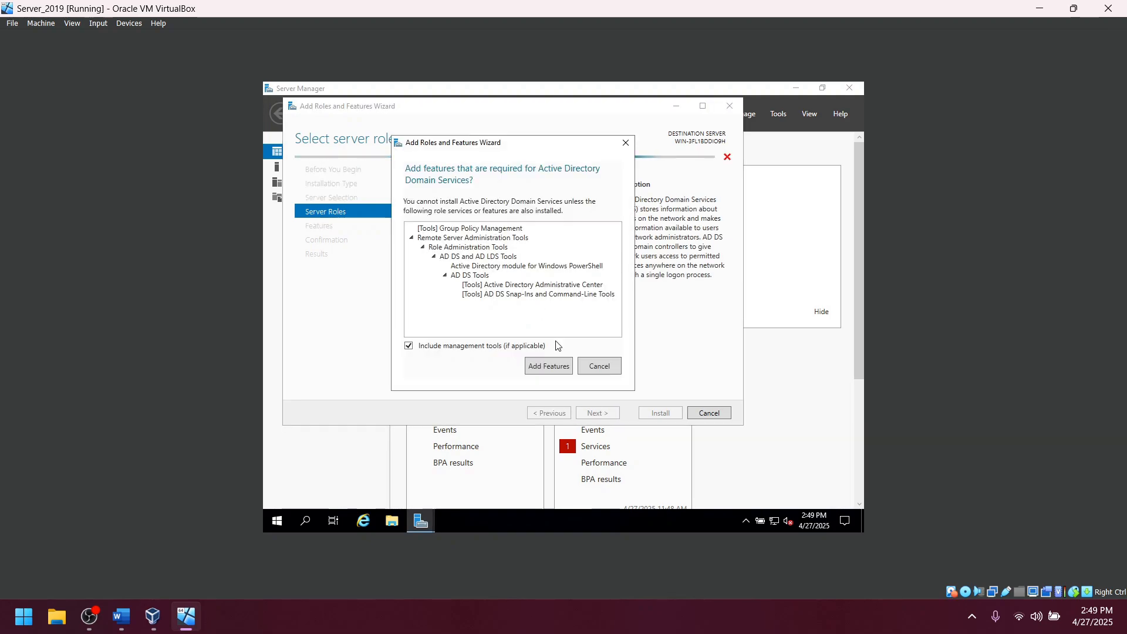
{"action": "left_click", "coordinate": [548, 366]}
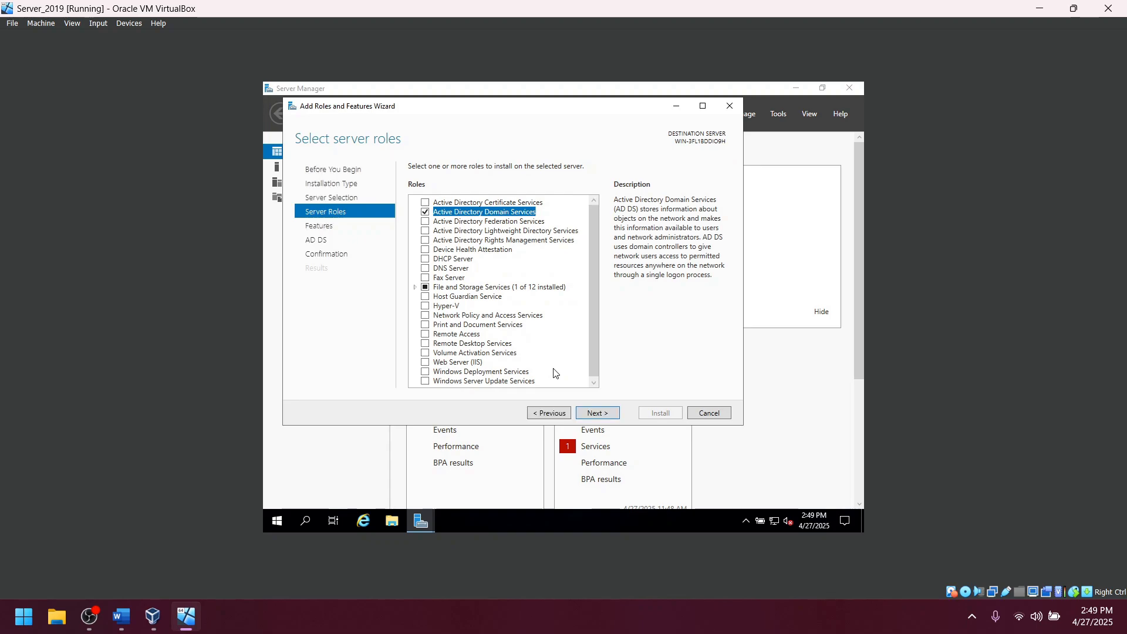
{"action": "left_click", "coordinate": [598, 413]}
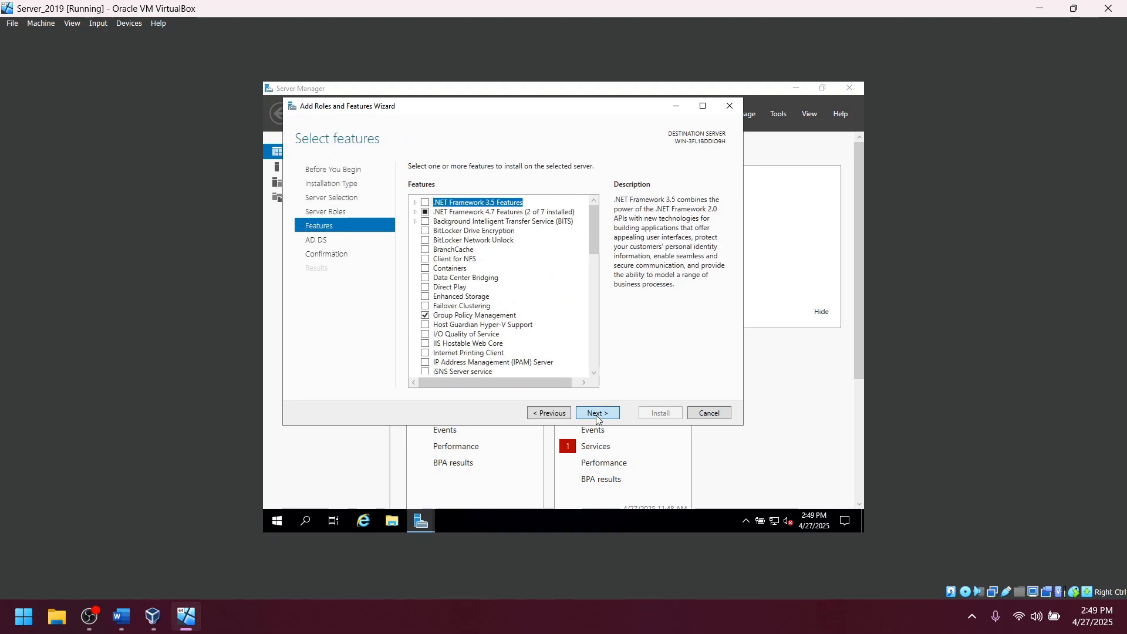
{"action": "left_click", "coordinate": [597, 414]}
{"action": "left_click", "coordinate": [597, 414]}
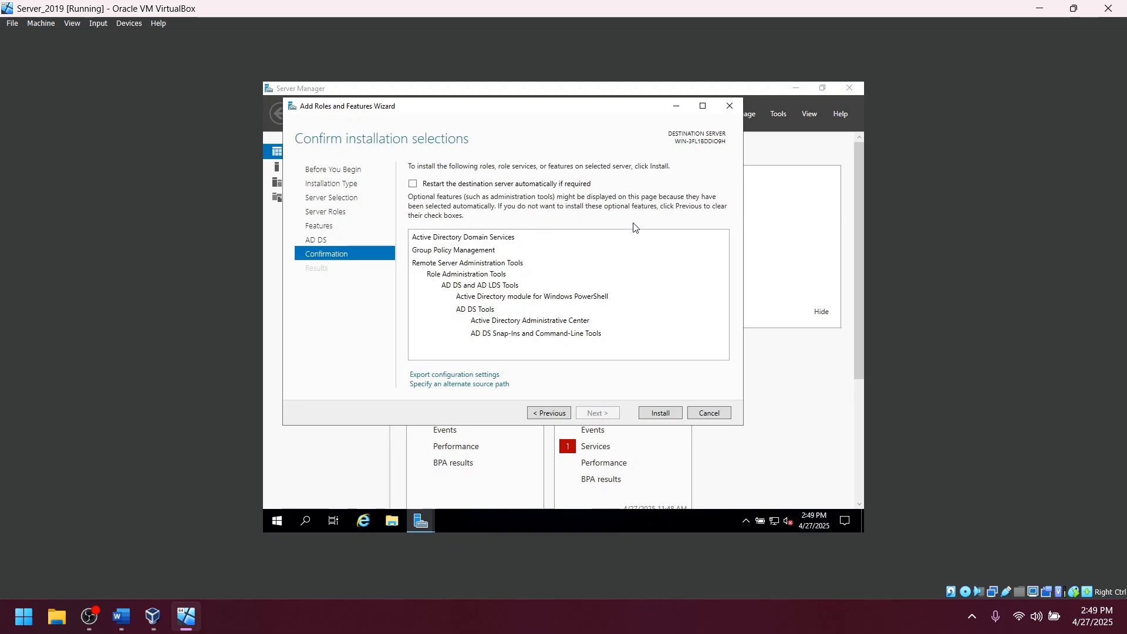
{"action": "left_click", "coordinate": [661, 413]}
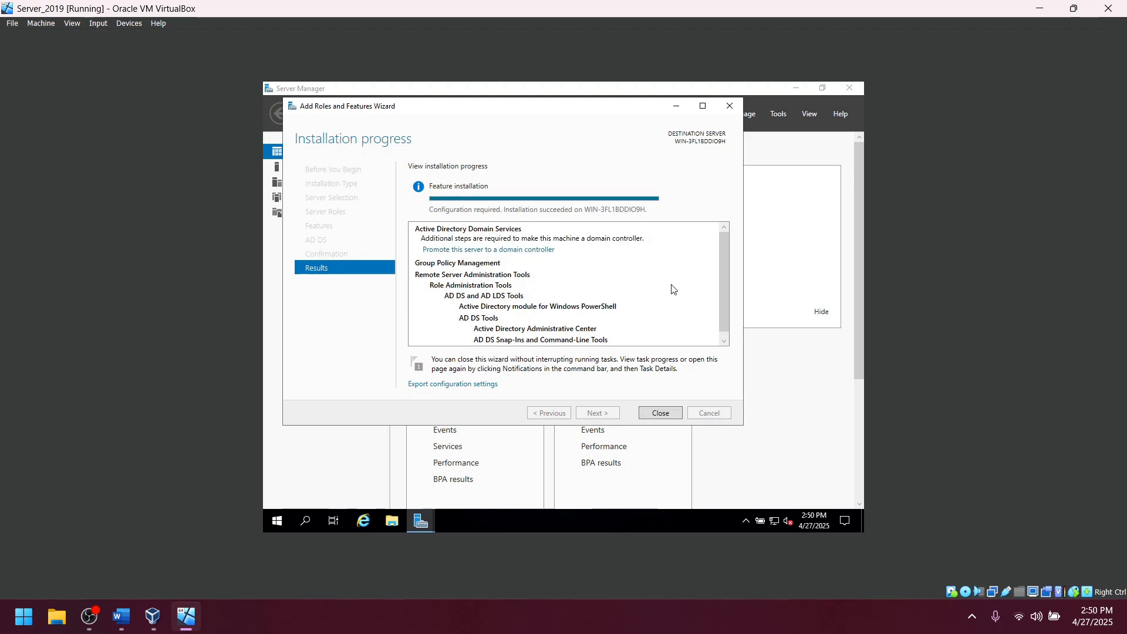
Close the Add Roles and Features Wizard after the AD DS installation succeeds.
{"action": "left_click", "coordinate": [660, 414]}
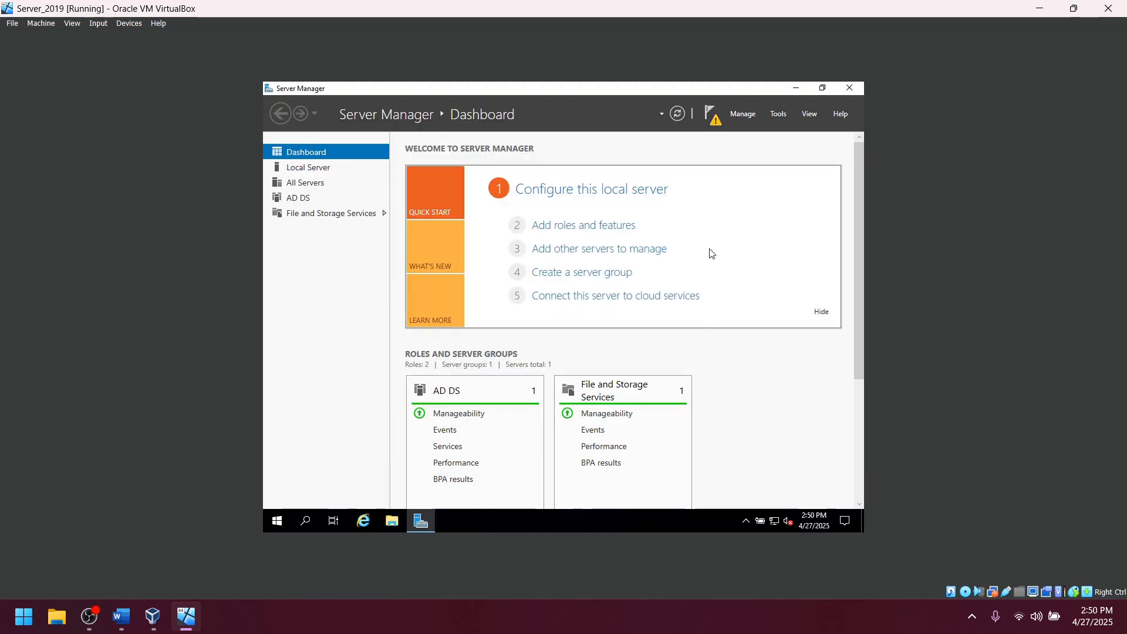
Start promoting the server to a domain controller in a new forest with root domain OzCorp.com.
{"action": "left_click", "coordinate": [715, 124]}
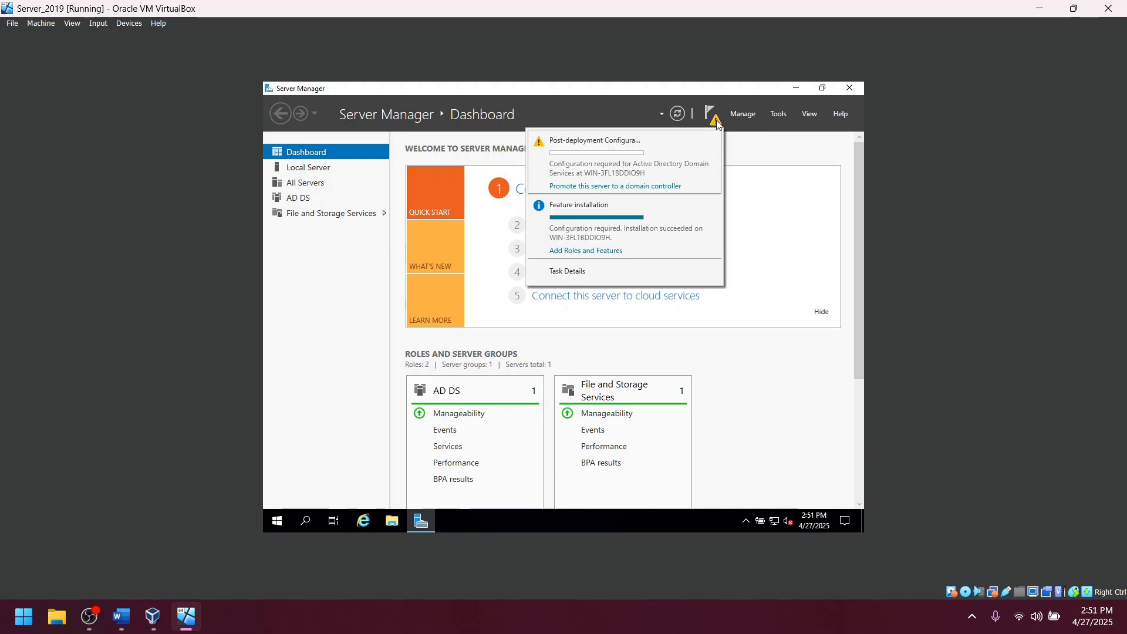
{"action": "left_click", "coordinate": [612, 186]}
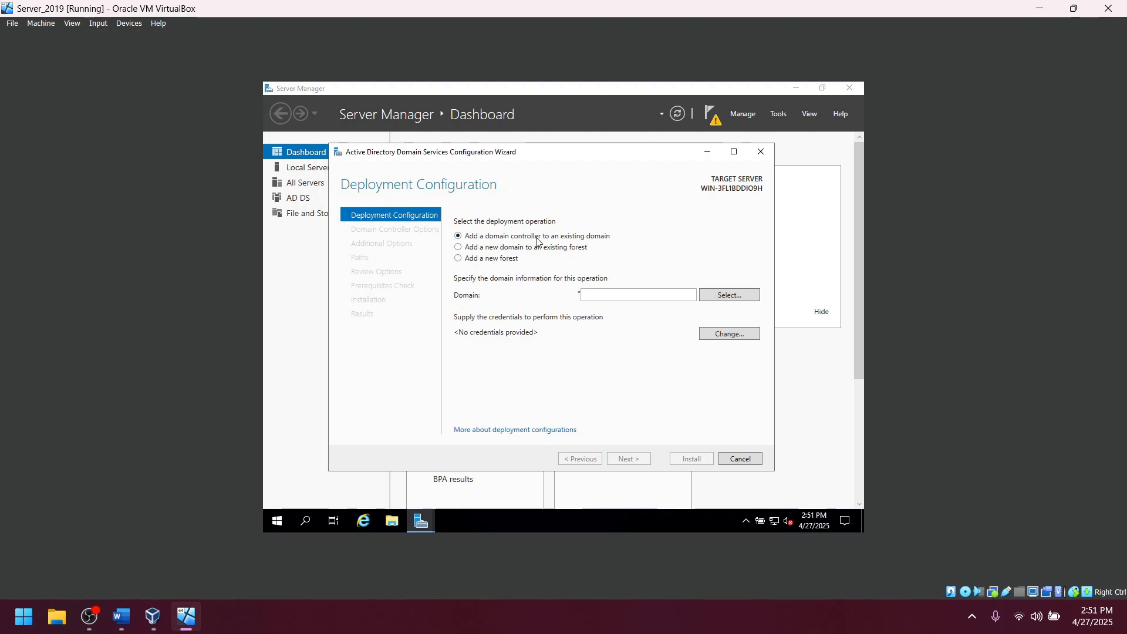
{"action": "left_click", "coordinate": [458, 258]}
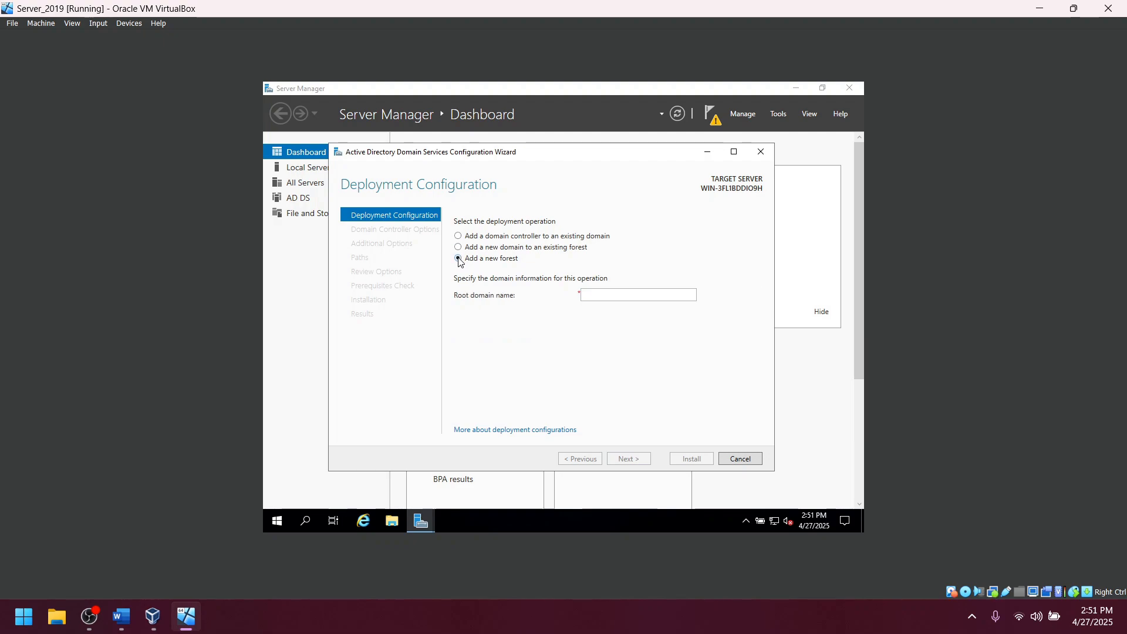
{"action": "left_click", "coordinate": [640, 293]}
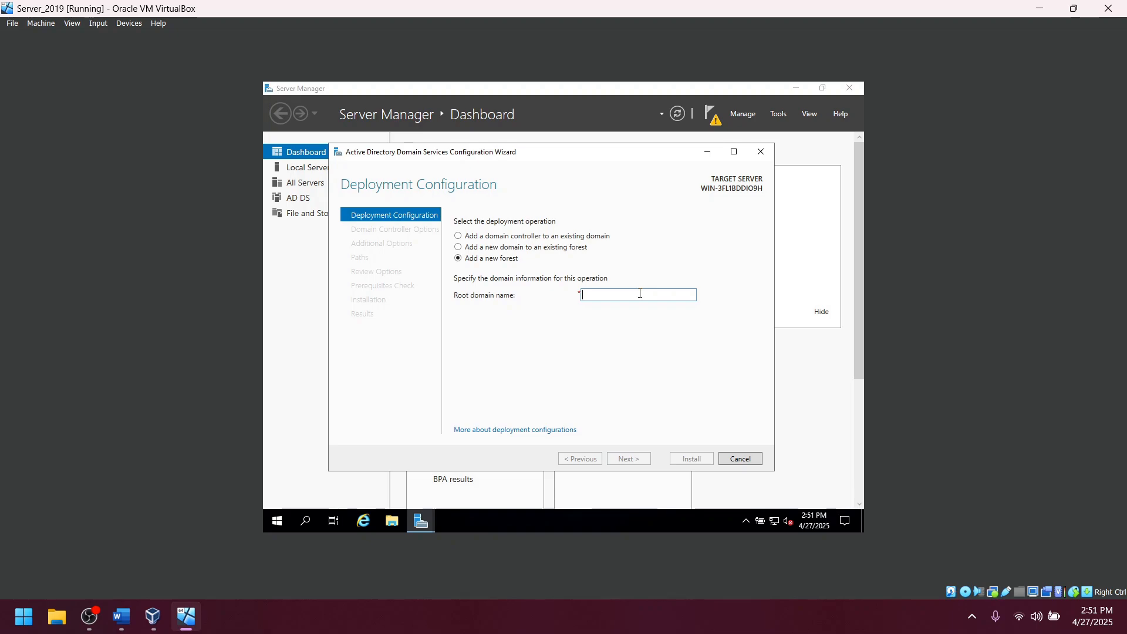
{"action": "type", "text": "Oz"}
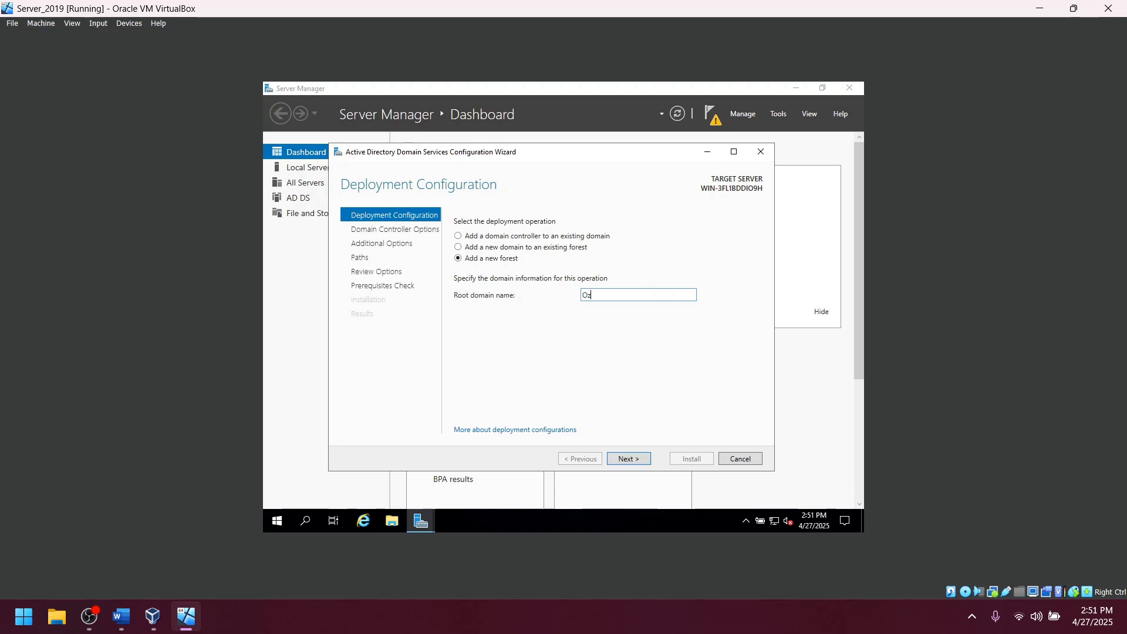
{"action": "type", "text": "Corp.com"}
{"action": "left_click", "coordinate": [634, 460]}
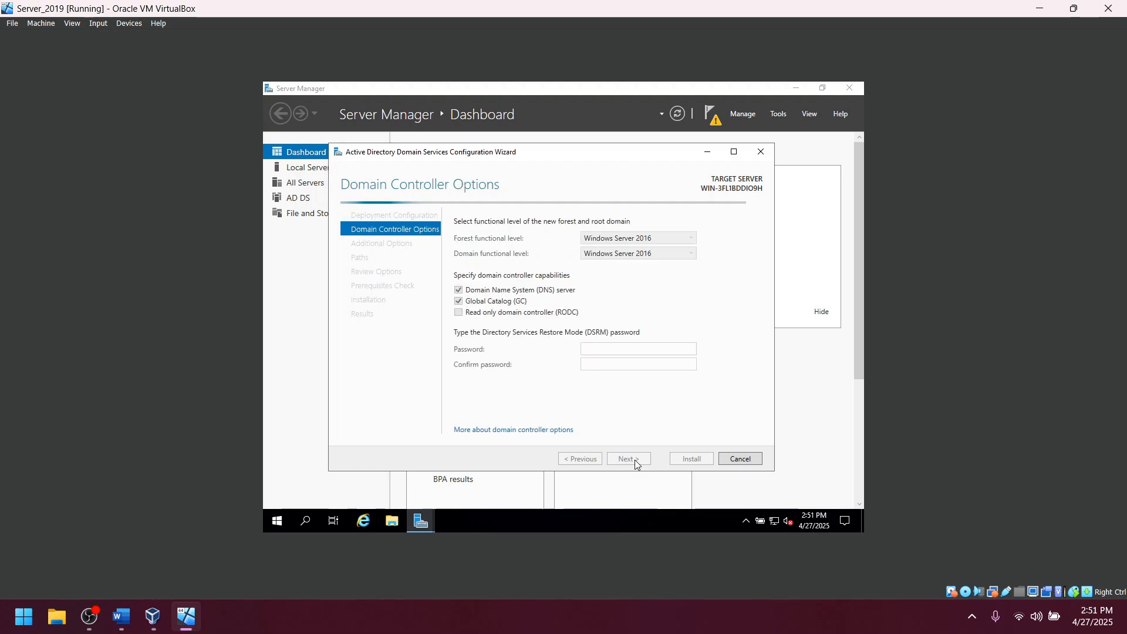
Enter and confirm the Directory Services Restore Mode password.
{"action": "left_click", "coordinate": [611, 351]}
{"action": "type", "text": "•••"}
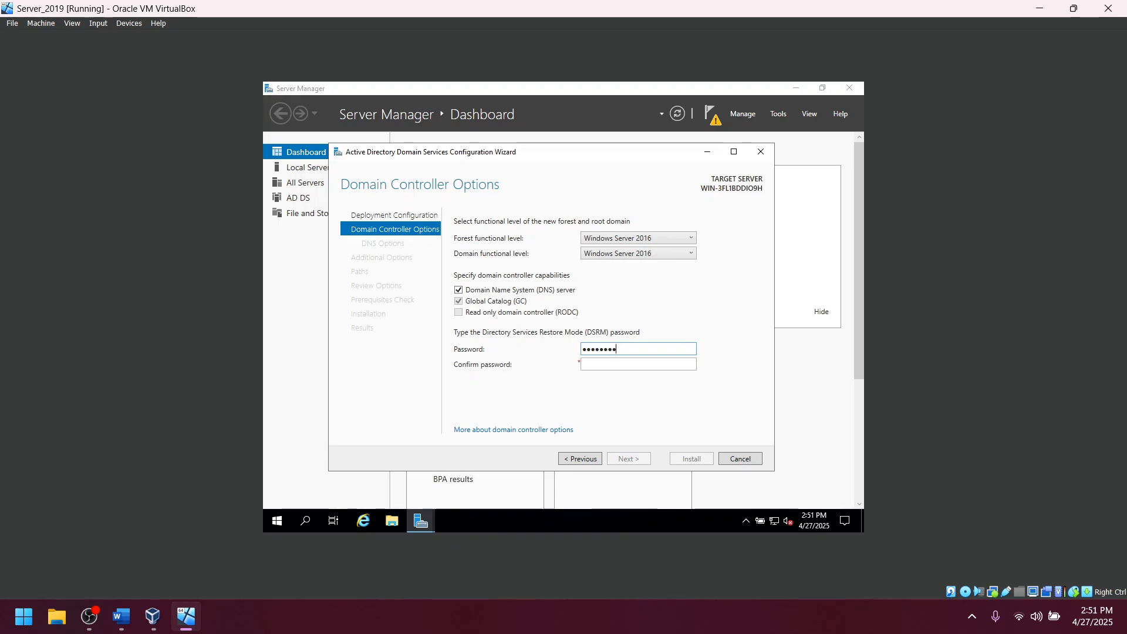
{"action": "key", "text": "Tab"}
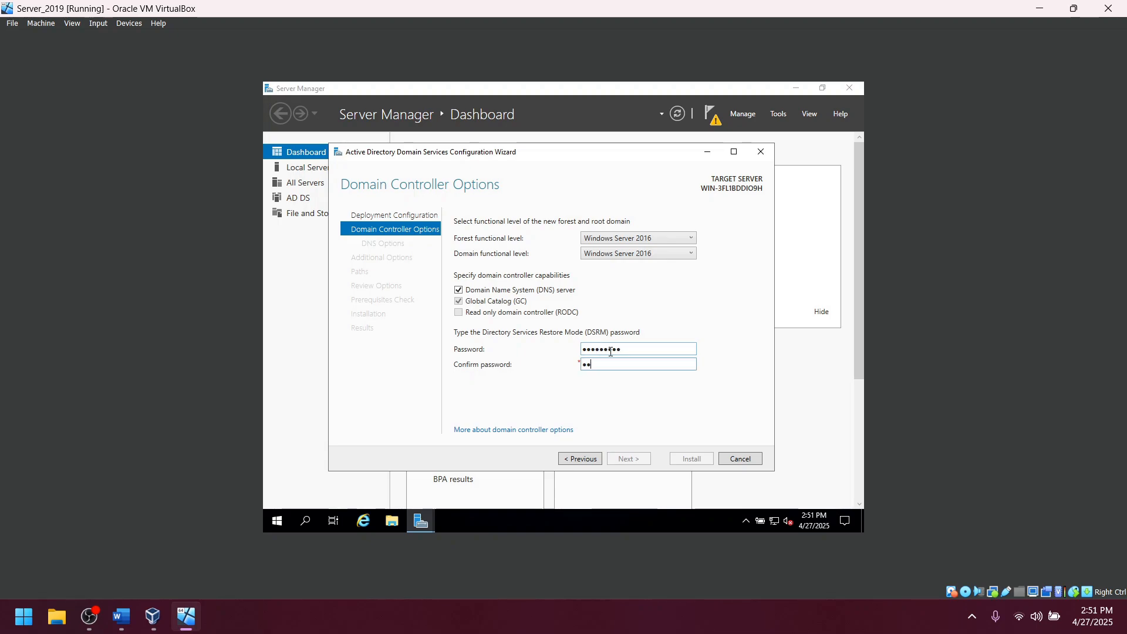
{"action": "type", "text": "•••••••••"}
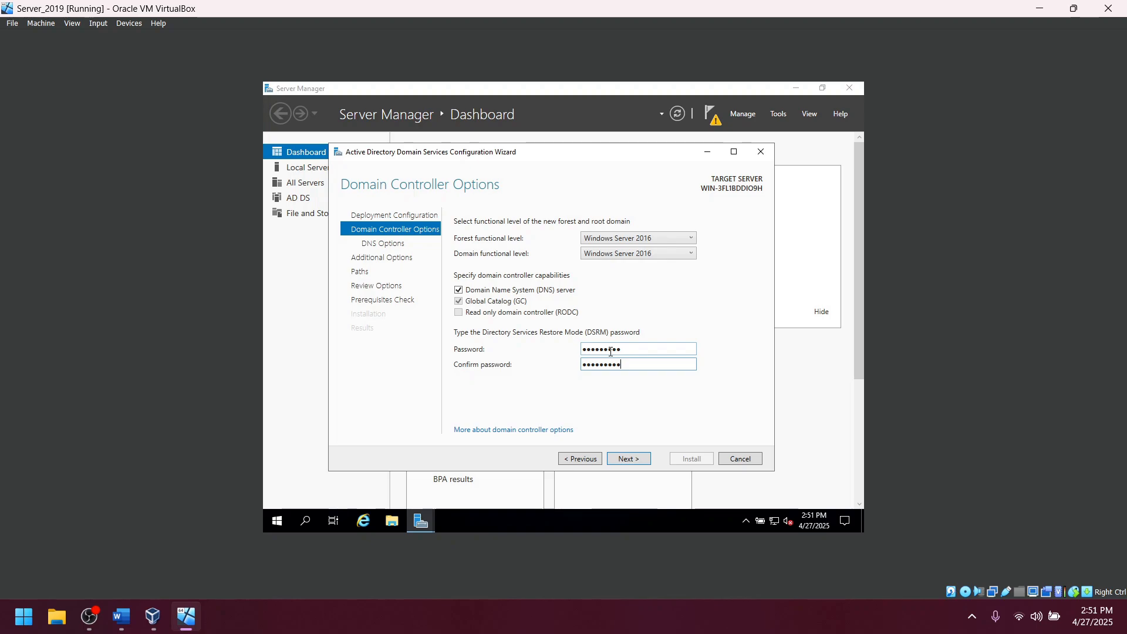
{"action": "left_click", "coordinate": [624, 460]}
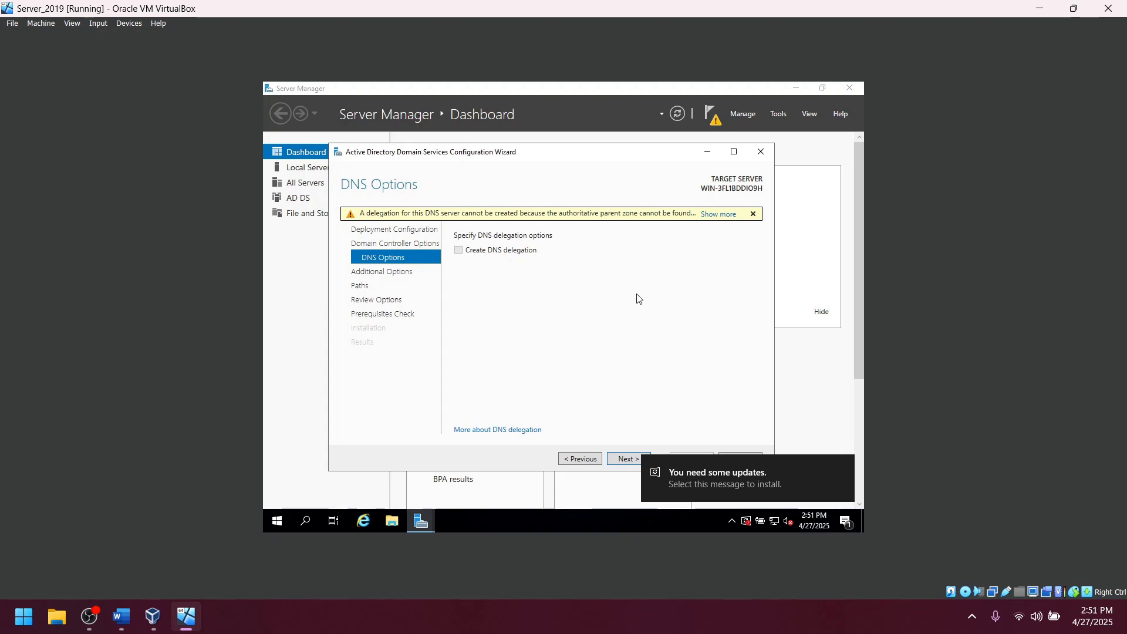
Accept DNS options, the OZCORP NetBIOS name and default paths, then install once prerequisites pass.
{"action": "left_click", "coordinate": [626, 460]}
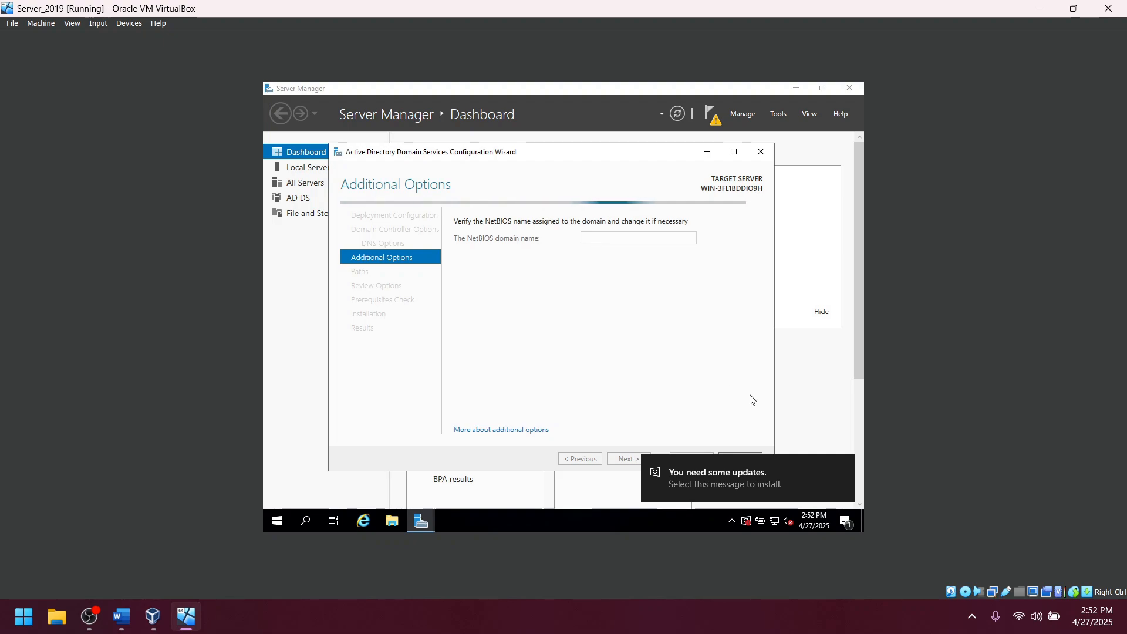
{"action": "left_click", "coordinate": [843, 467]}
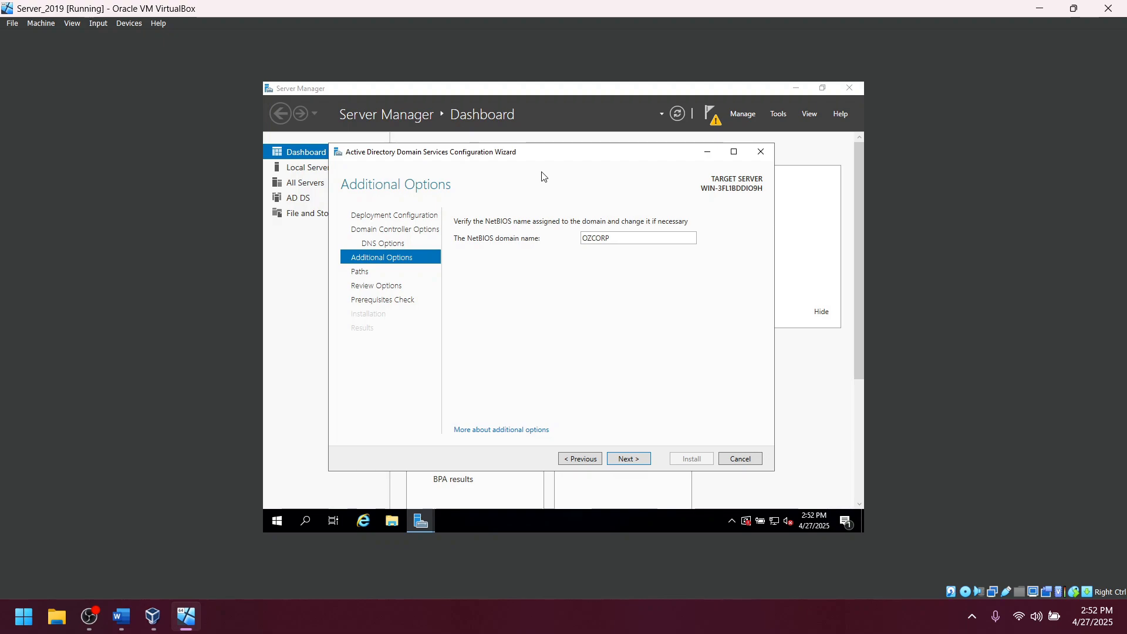
{"action": "left_click", "coordinate": [637, 459]}
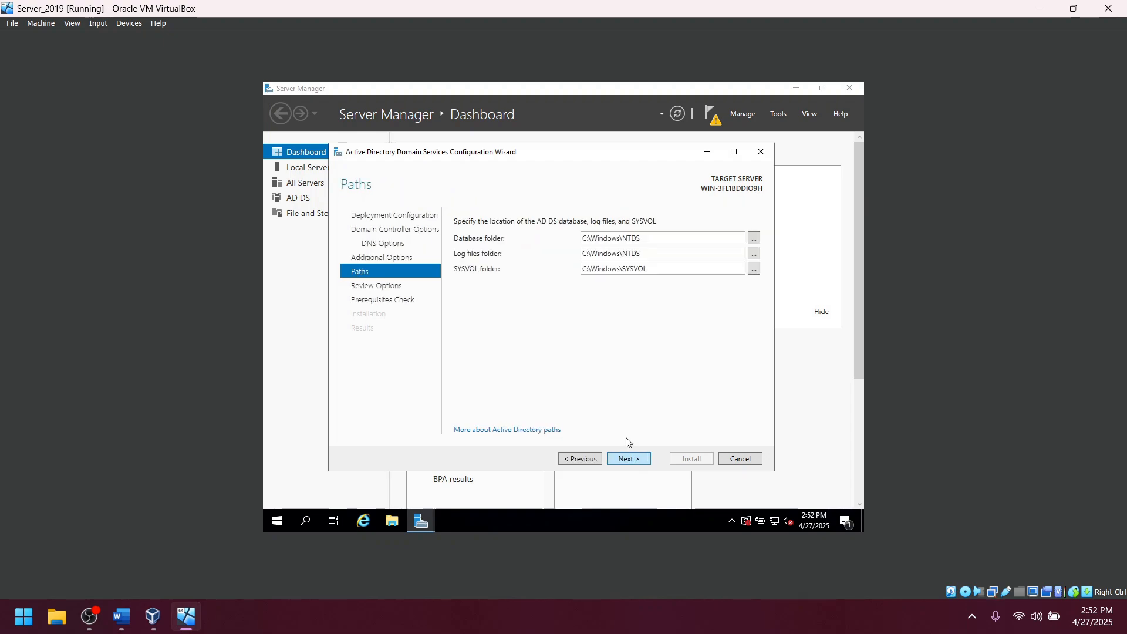
{"action": "left_click", "coordinate": [625, 461]}
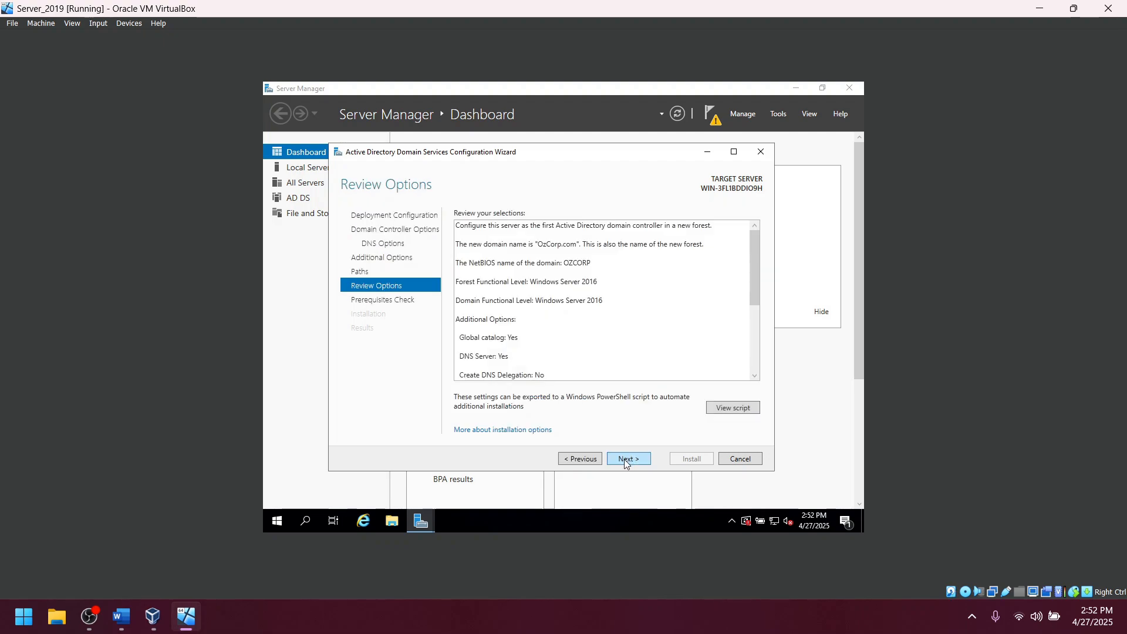
{"action": "left_click", "coordinate": [626, 460]}
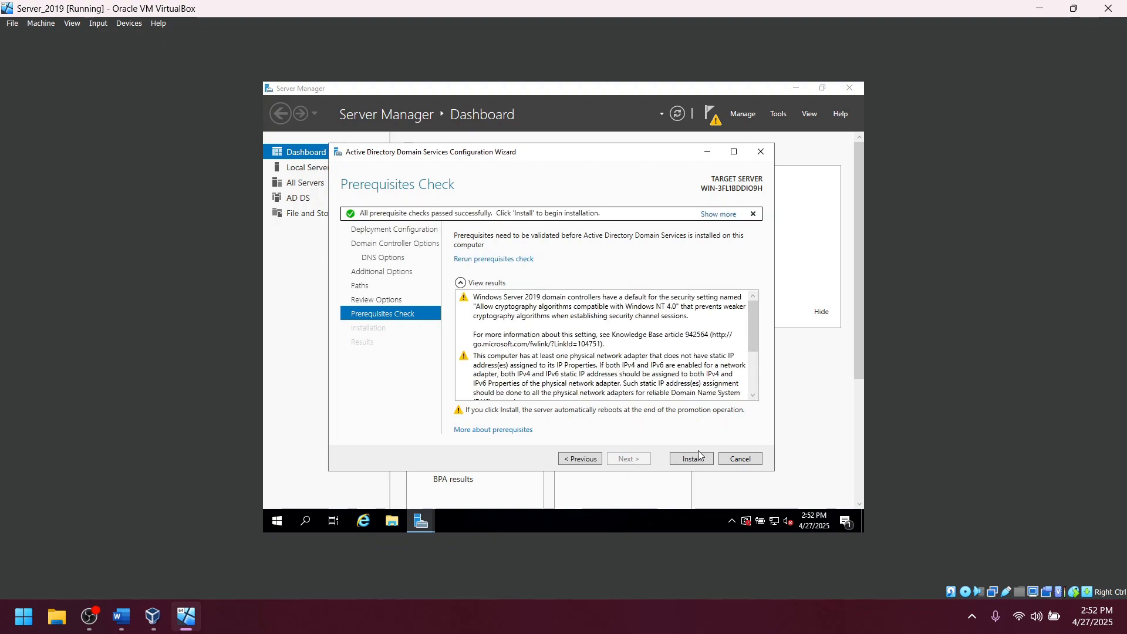
{"action": "left_click", "coordinate": [697, 462]}
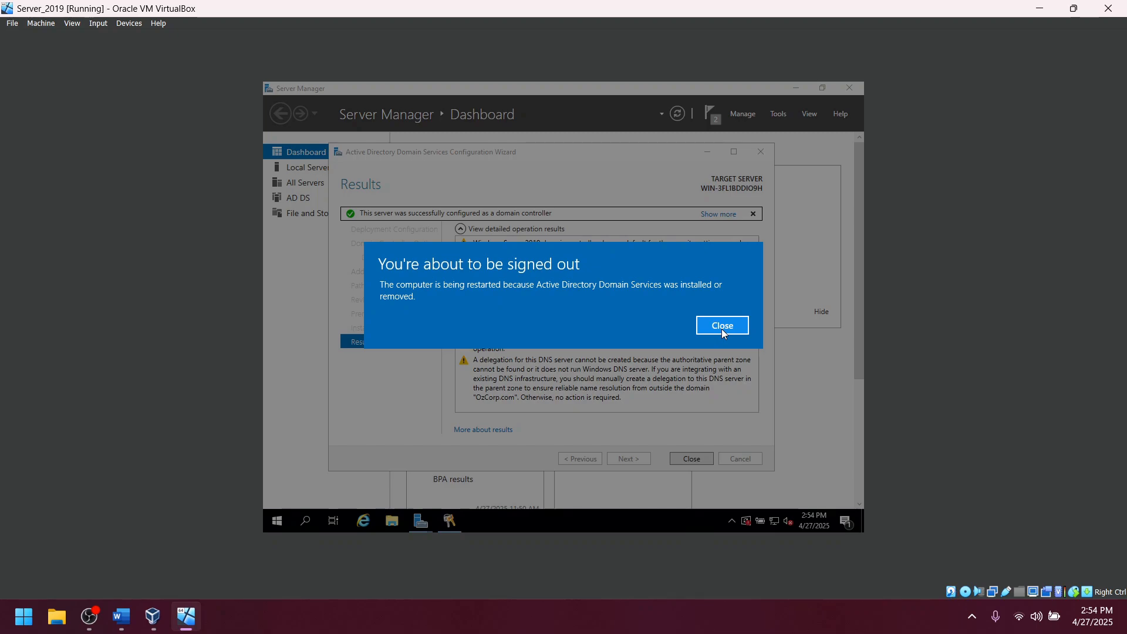
Dismiss the sign-out notice and close the AD DS Configuration Wizard.
{"action": "left_click", "coordinate": [722, 327]}
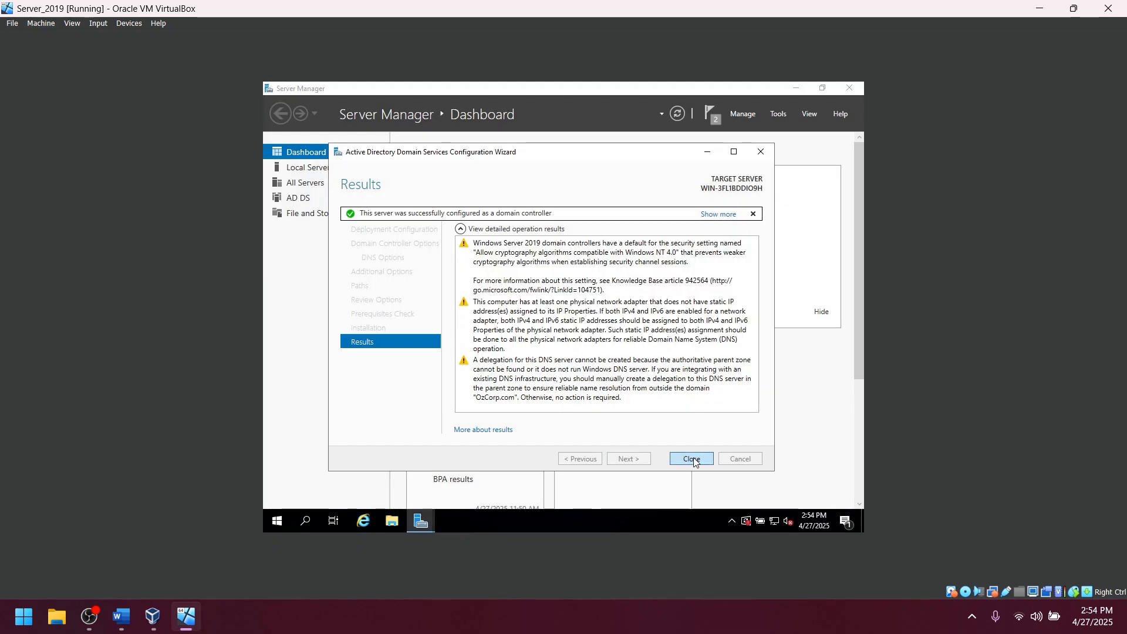
{"action": "left_click", "coordinate": [692, 459]}
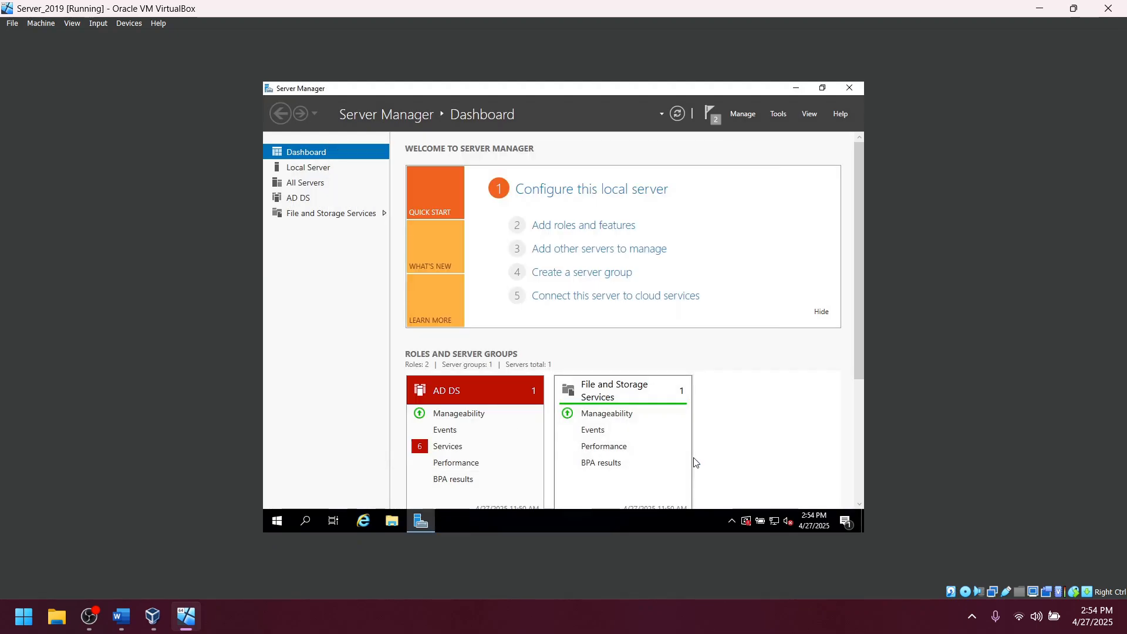
Restart the server from the Start context menu and refocus the VM at the lock screen.
{"action": "right_click", "coordinate": [280, 523]}
{"action": "mouse_move", "coordinate": [364, 487]}
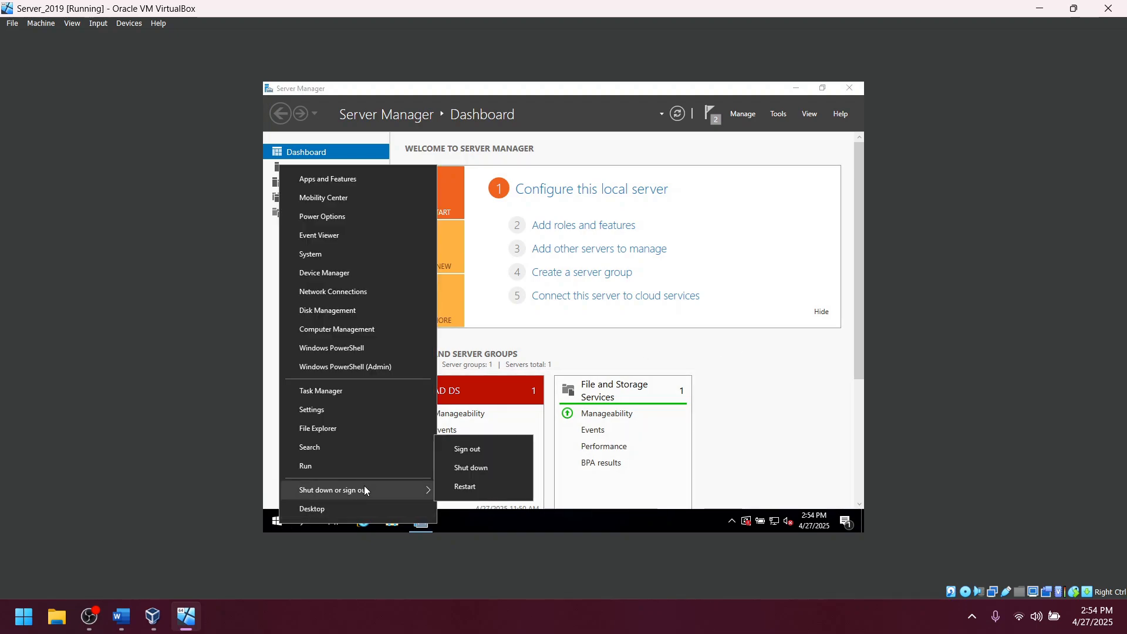
{"action": "left_click", "coordinate": [495, 497]}
{"action": "left_click", "coordinate": [457, 502]}
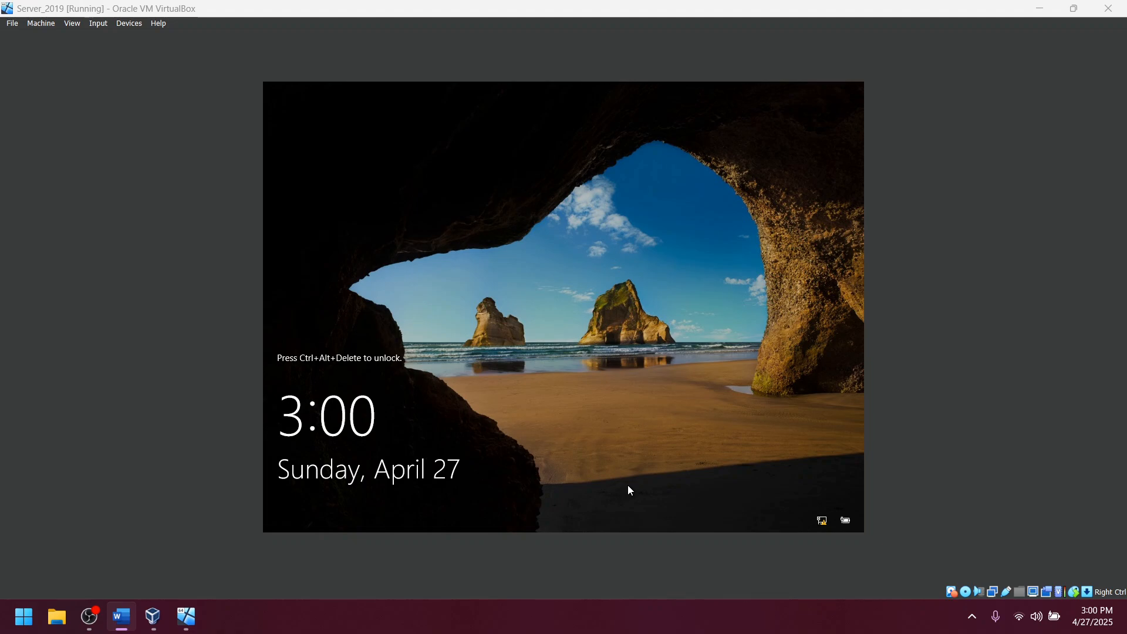
{"action": "left_click", "coordinate": [548, 363]}
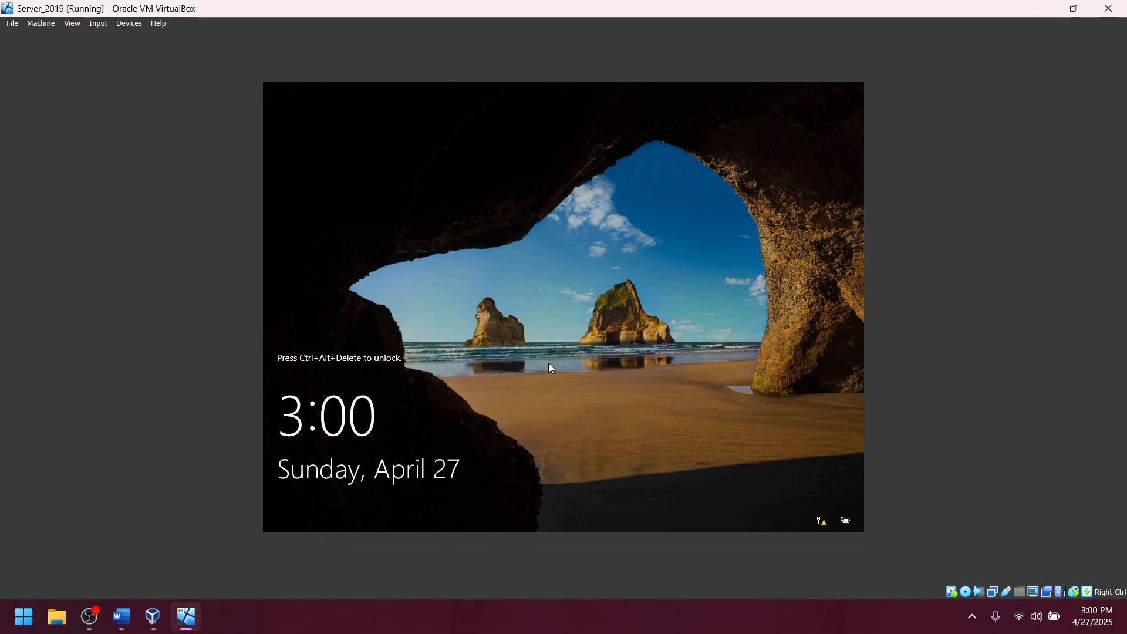
Sign in as OZCORP\Administrator, correcting the mistyped password before submitting it.
{"action": "key", "text": "ctrl+alt+Delete"}
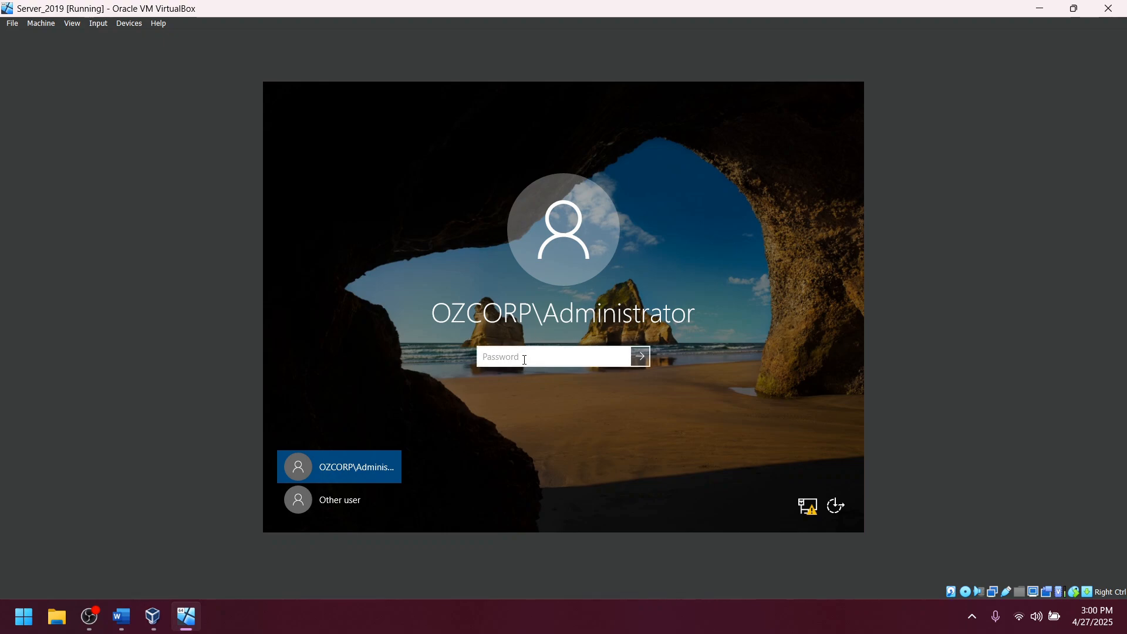
{"action": "type", "text": "Pa$$w0rd"}
{"action": "key", "text": "BackSpace"}
{"action": "key", "text": "BackSpace"}
{"action": "key", "text": "BackSpace"}
{"action": "key", "text": "BackSpace"}
{"action": "key", "text": "BackSpace"}
{"action": "key", "text": "BackSpace"}
{"action": "key", "text": "BackSpace"}
{"action": "key", "text": "BackSpace"}
{"action": "type", "text": "Pa$$w0rd!"}
{"action": "key", "text": "Return"}
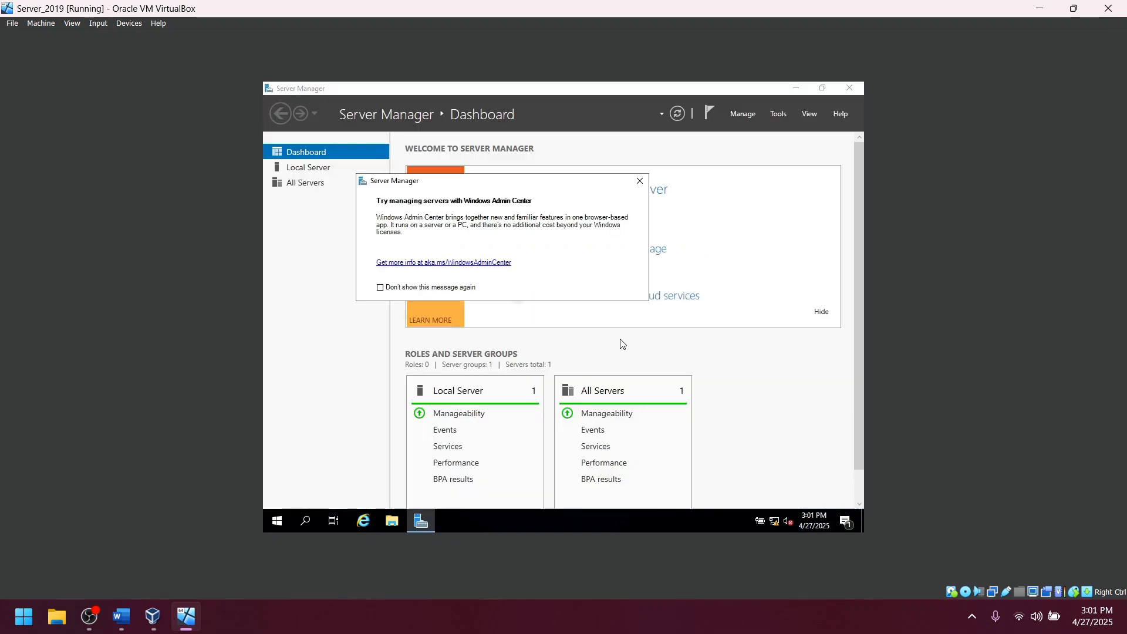
Close Server Manager and launch Active Directory Users and Computers from Windows Administrative Tools.
{"action": "left_click", "coordinate": [639, 181]}
{"action": "left_click", "coordinate": [639, 185]}
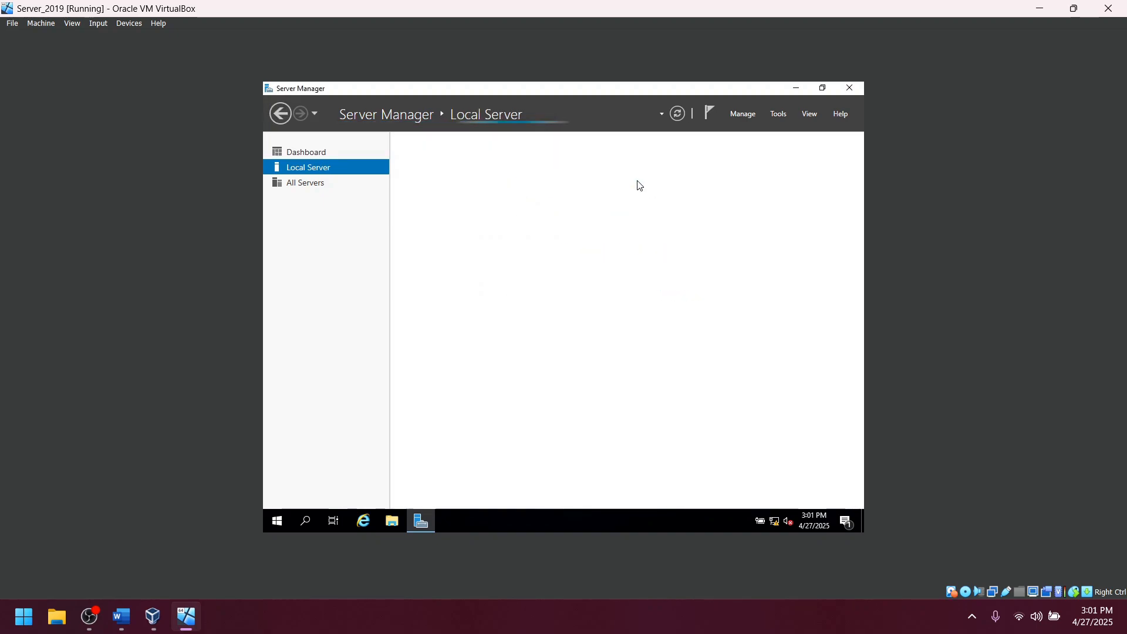
{"action": "left_click", "coordinate": [851, 88]}
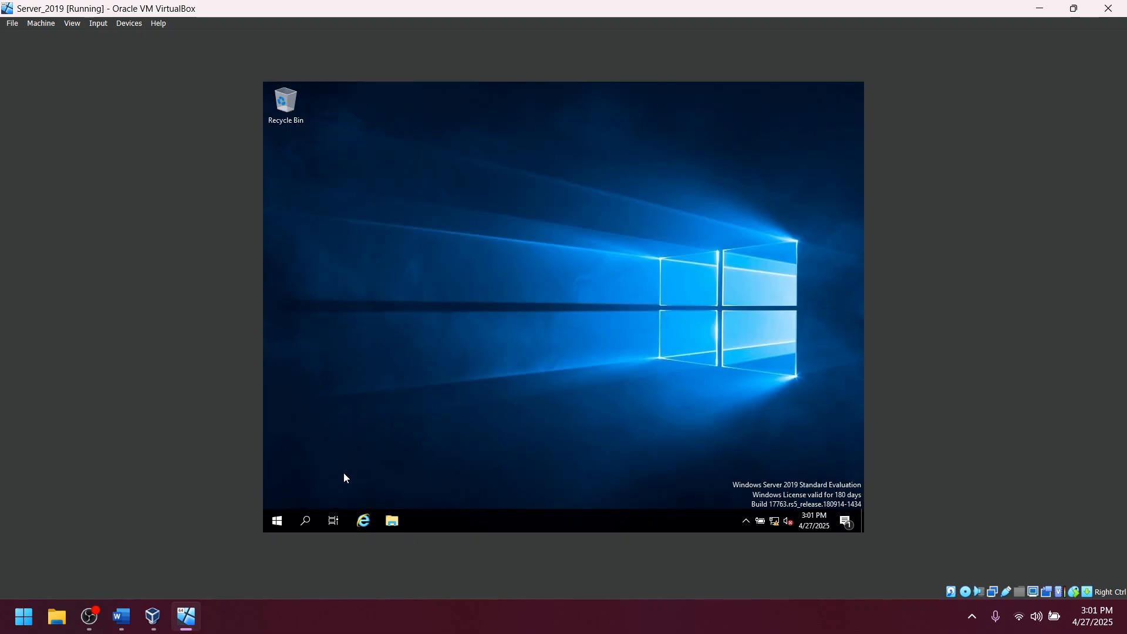
{"action": "left_click", "coordinate": [278, 520]}
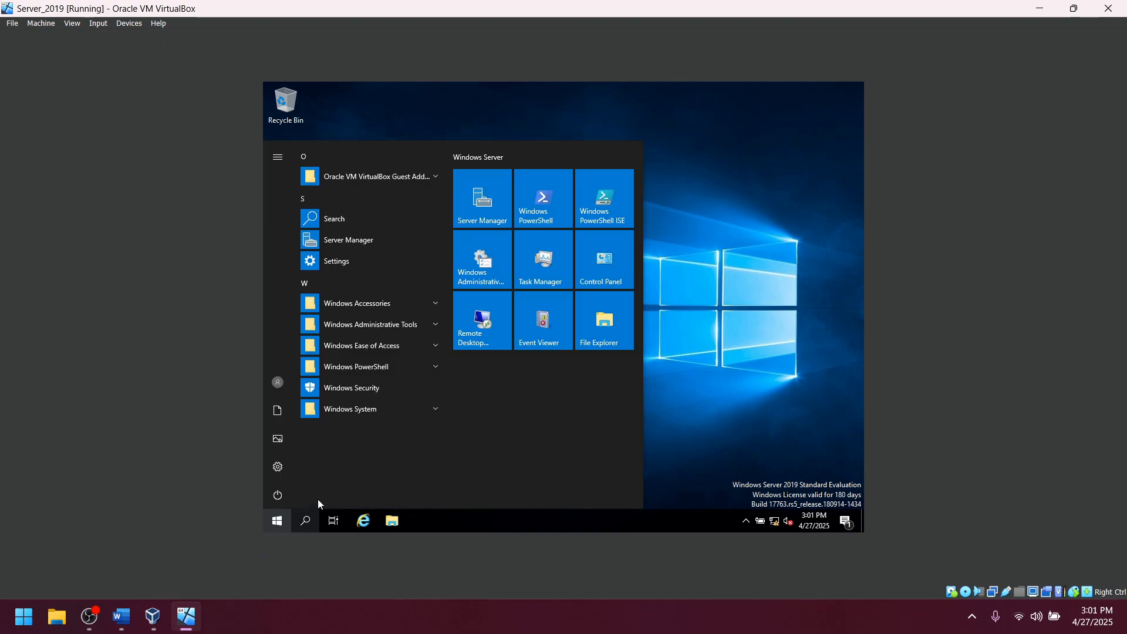
{"action": "left_click", "coordinate": [435, 327]}
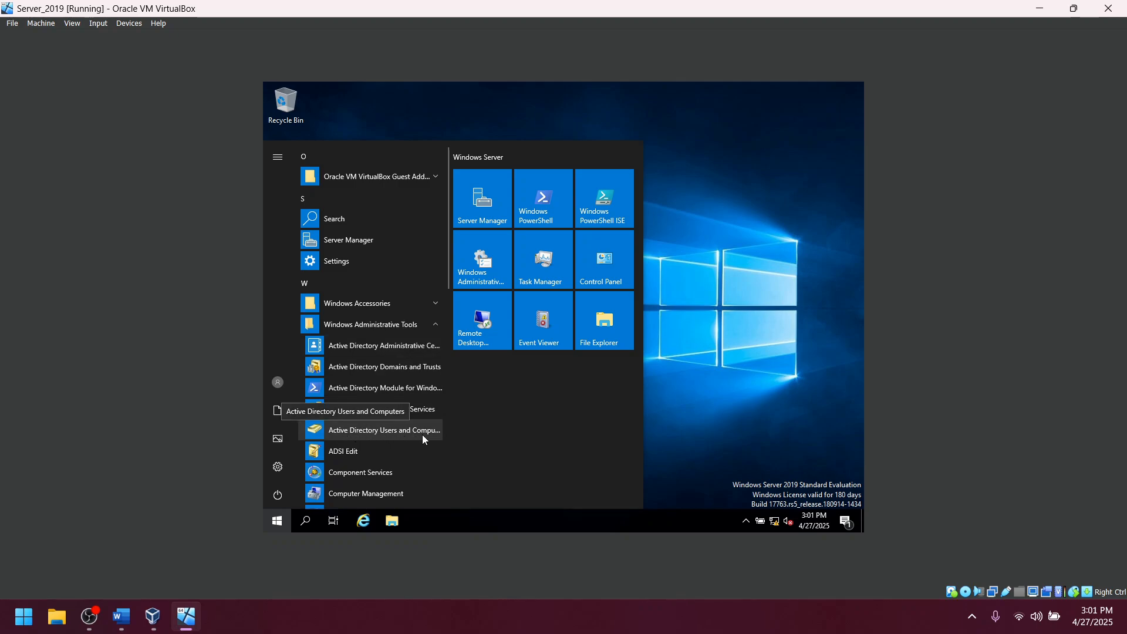
{"action": "left_click", "coordinate": [413, 435]}
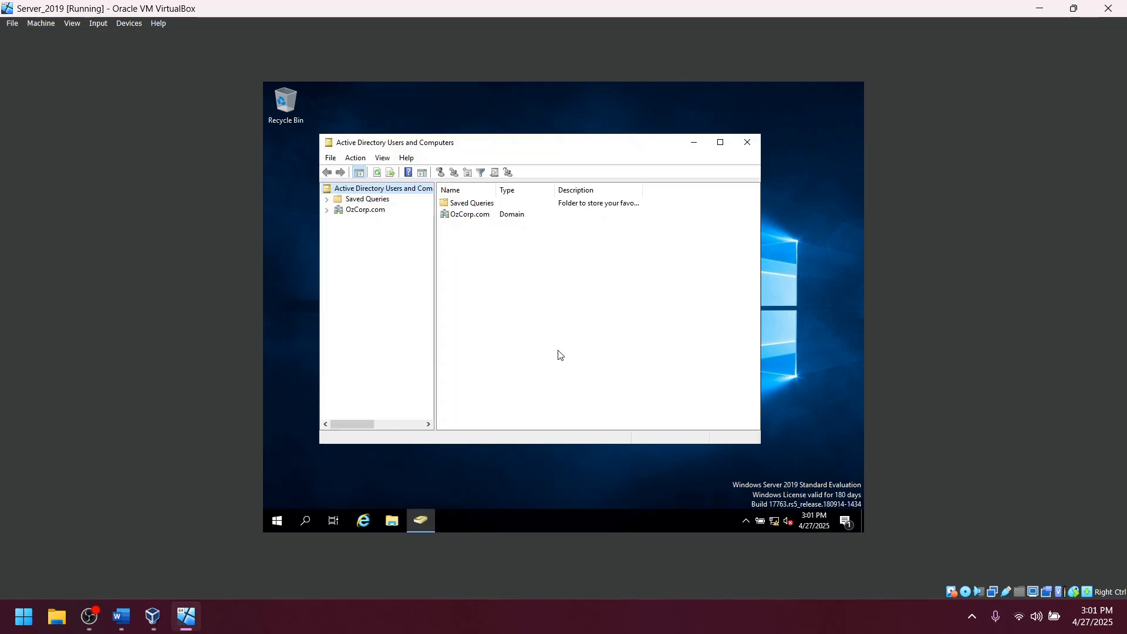
Expand OzCorp.com and browse Builtin, Domain Controllers, ForeignSecurityPrincipals, Managed Service Accounts and Users.
{"action": "left_click", "coordinate": [327, 210]}
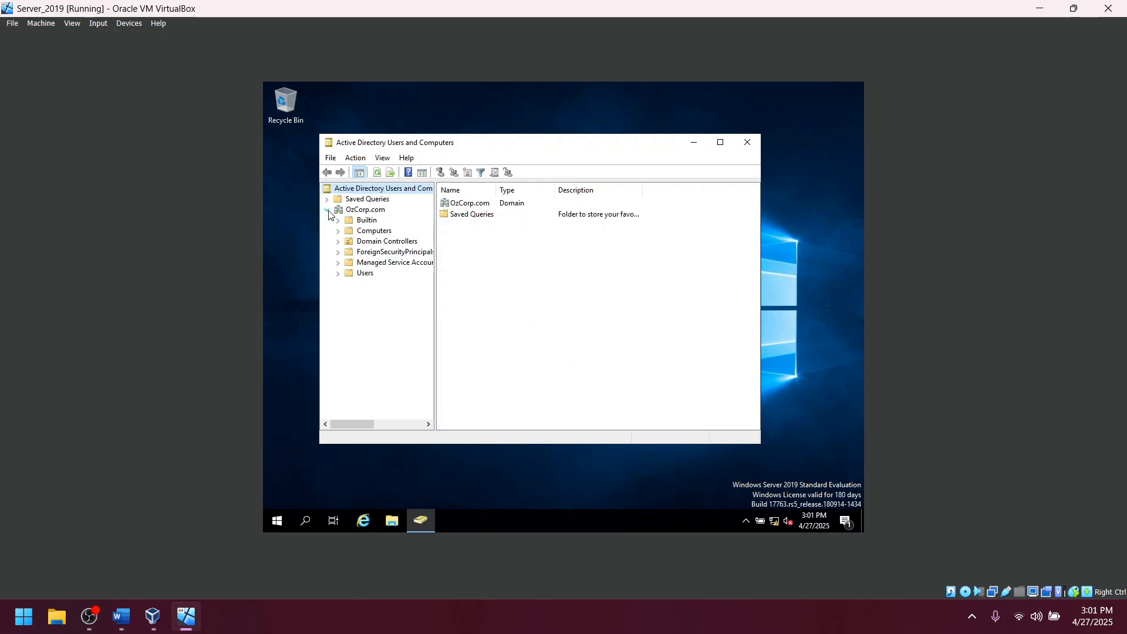
{"action": "left_click", "coordinate": [363, 210]}
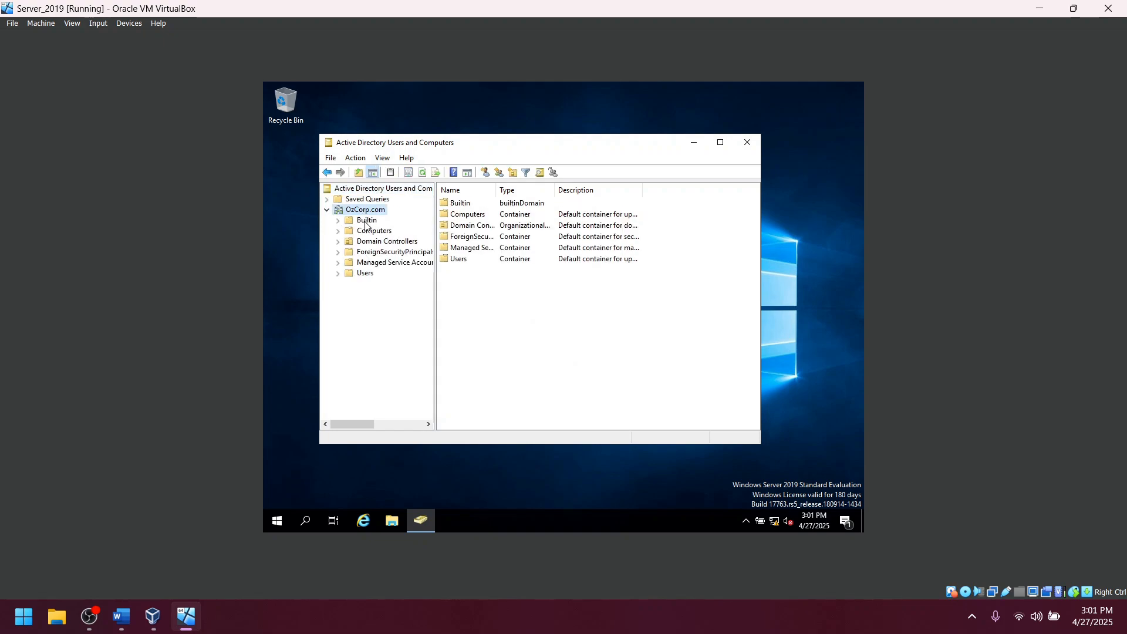
{"action": "left_click", "coordinate": [367, 220]}
{"action": "left_click", "coordinate": [381, 242]}
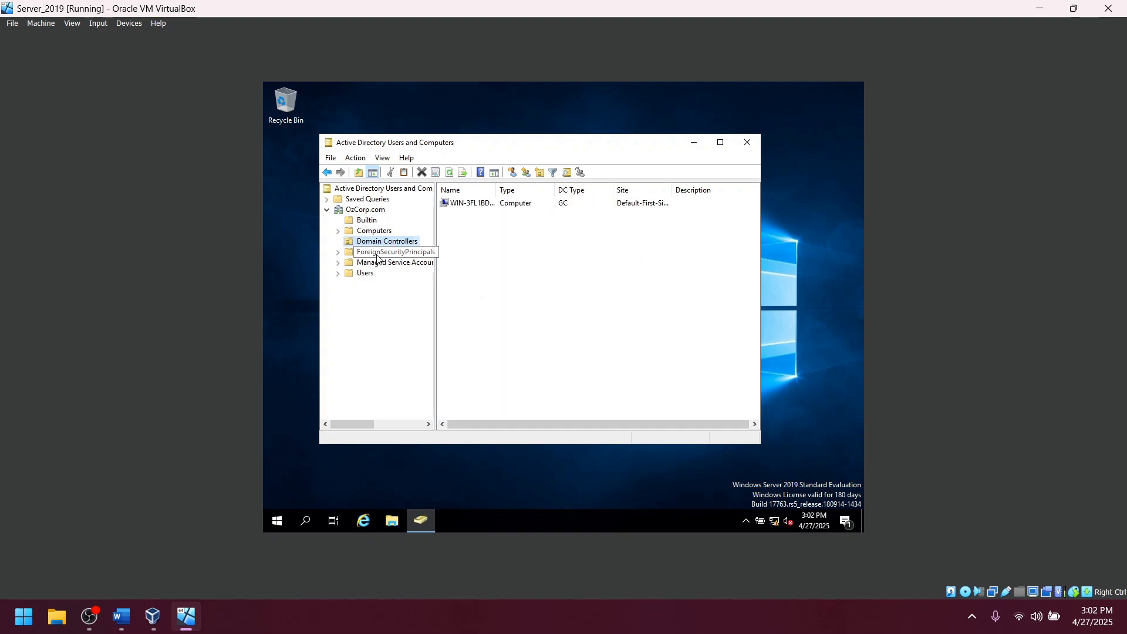
{"action": "left_click", "coordinate": [376, 252]}
{"action": "left_click", "coordinate": [378, 262]}
{"action": "left_click", "coordinate": [370, 273]}
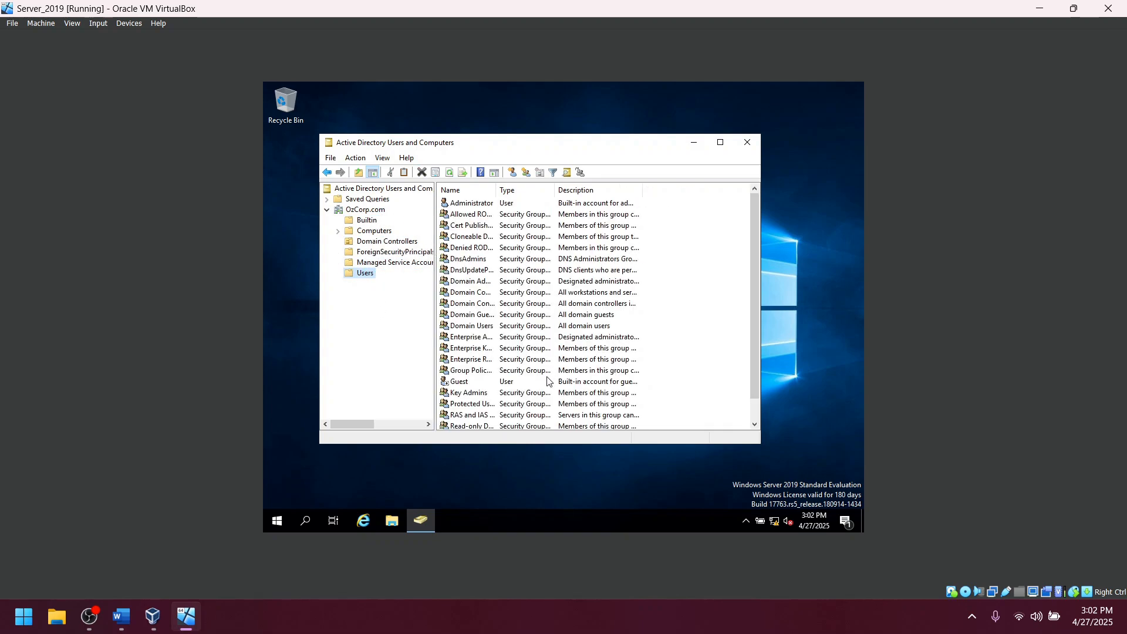
{"action": "left_click", "coordinate": [369, 211]}
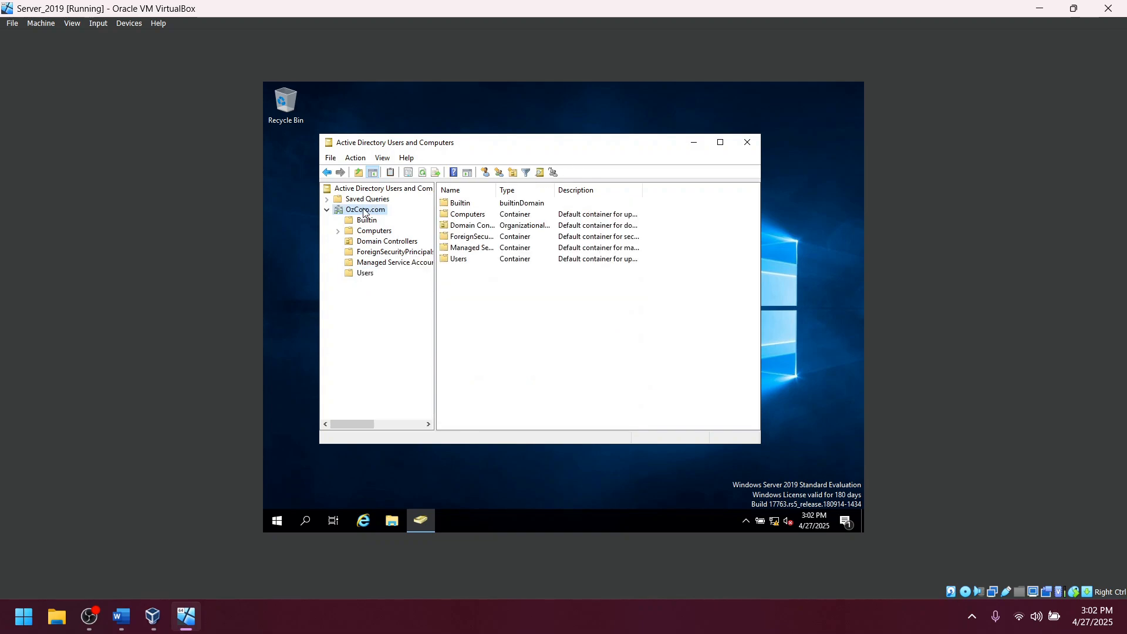
{"action": "right_click", "coordinate": [364, 212]}
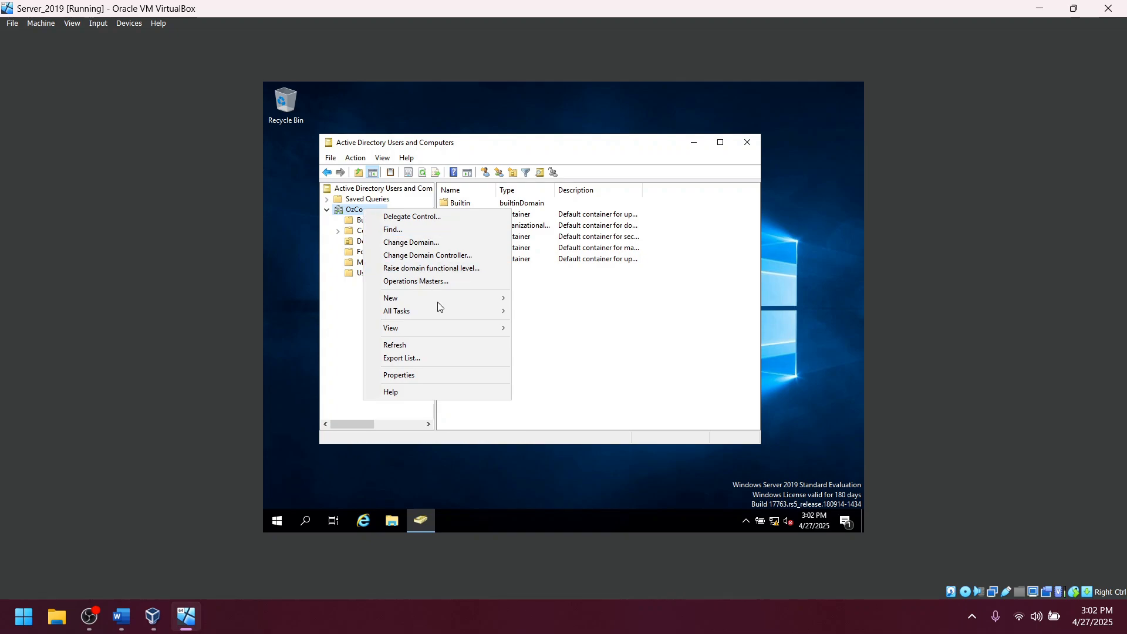
Create an organizational unit named 'Admins' under the OzCorp.com domain.
{"action": "mouse_move", "coordinate": [443, 304]}
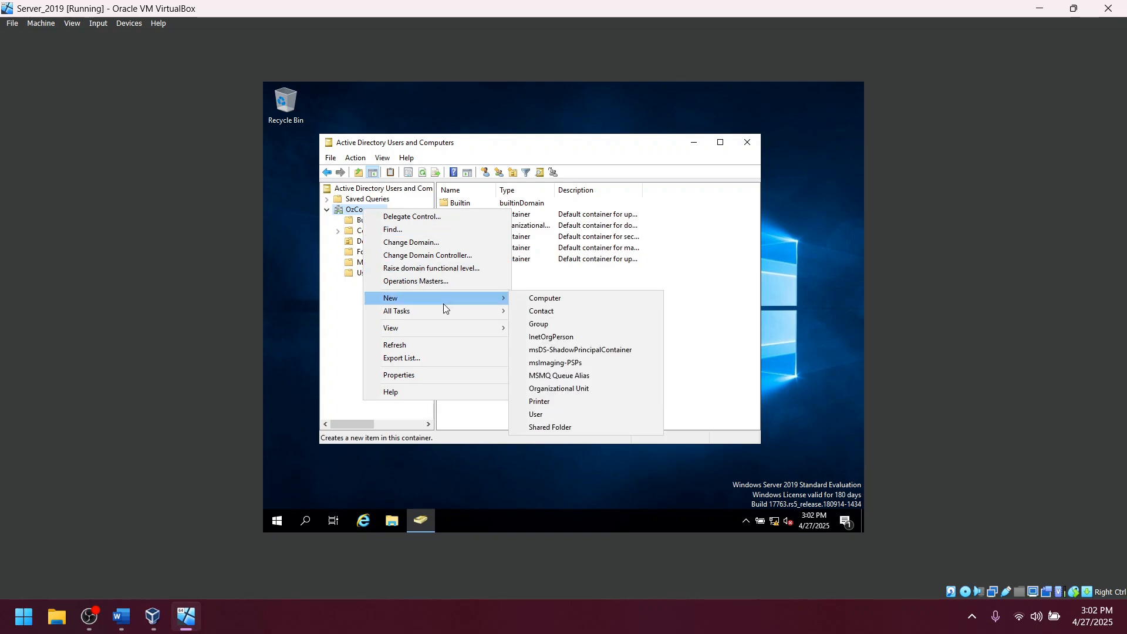
{"action": "left_click", "coordinate": [580, 390]}
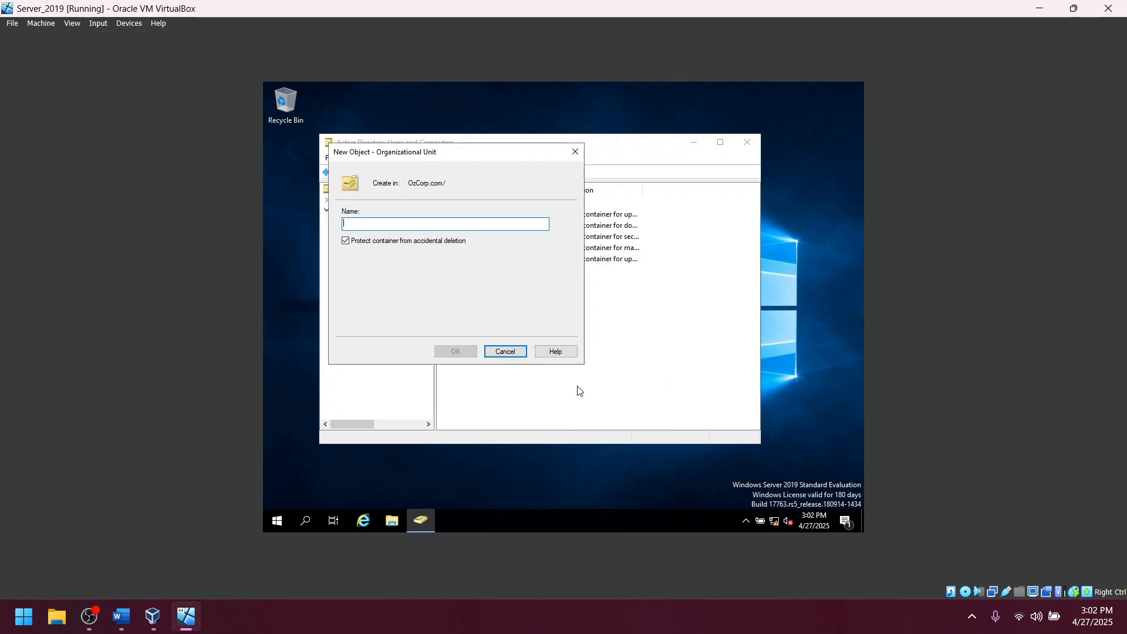
{"action": "type", "text": "Admins"}
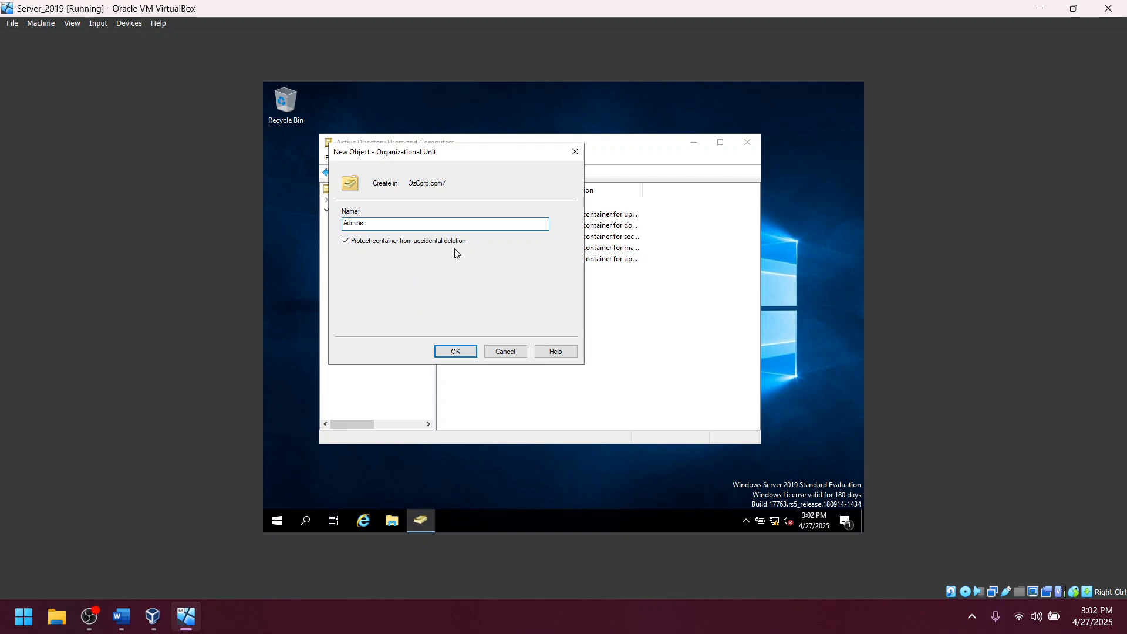
{"action": "left_click", "coordinate": [456, 352]}
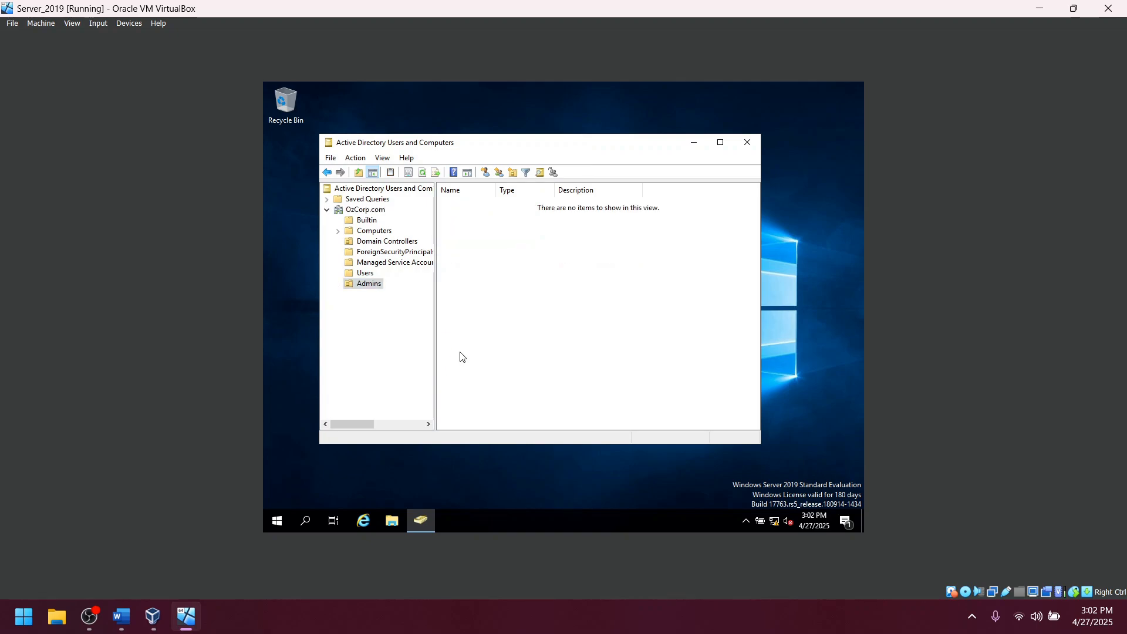
Start a new user in the Admins OU with the user's first name, last name and logon name.
{"action": "right_click", "coordinate": [364, 286]}
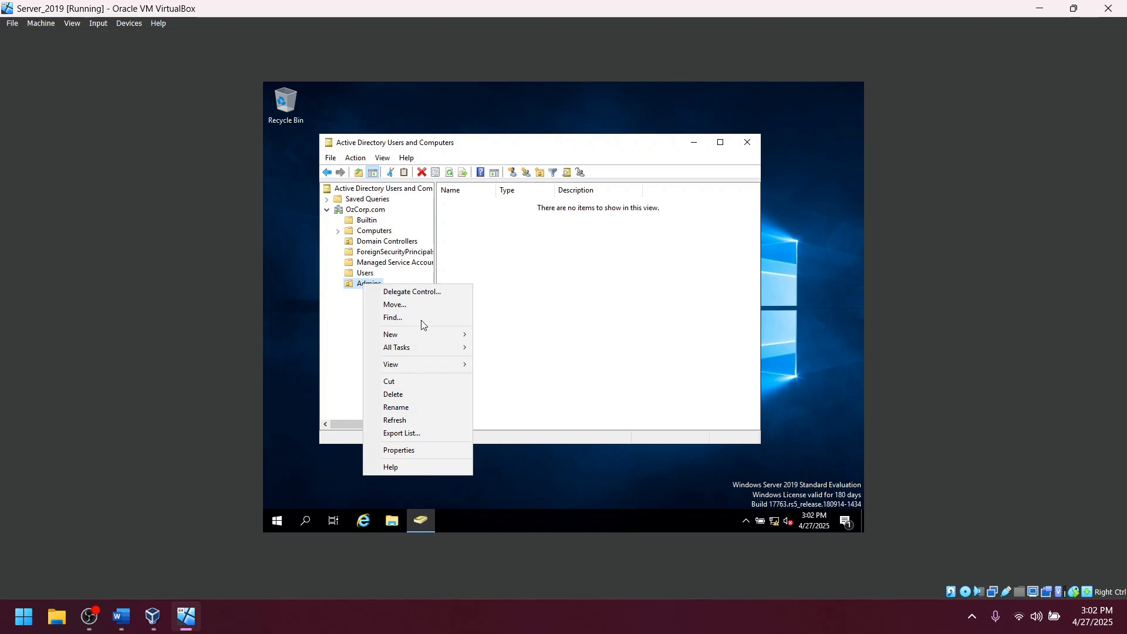
{"action": "mouse_move", "coordinate": [435, 333]}
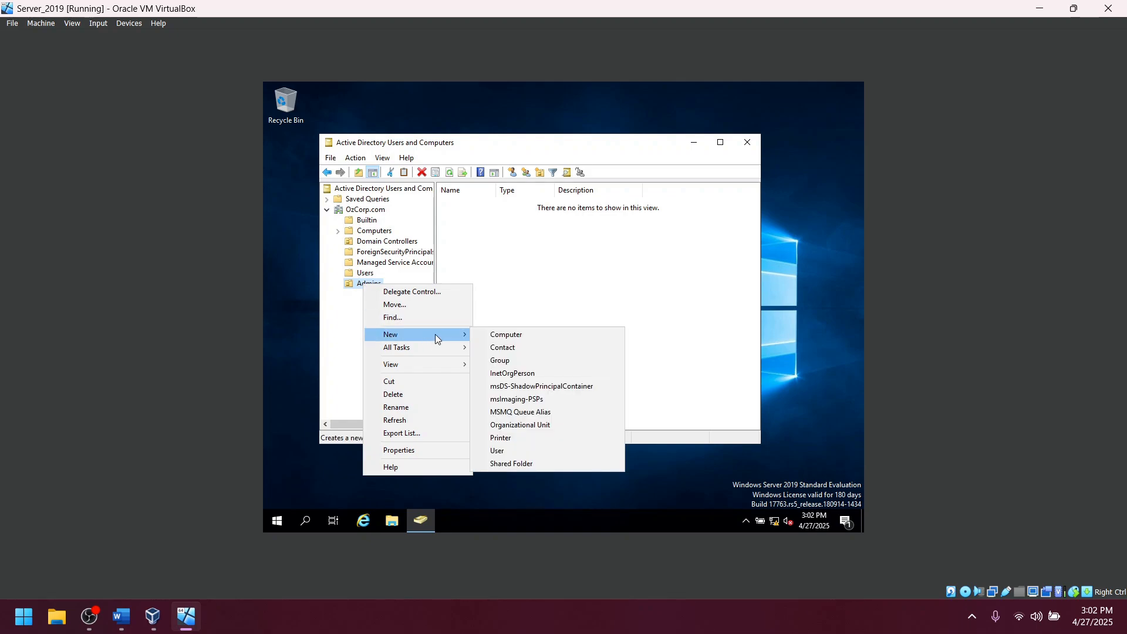
{"action": "left_click", "coordinate": [510, 451]}
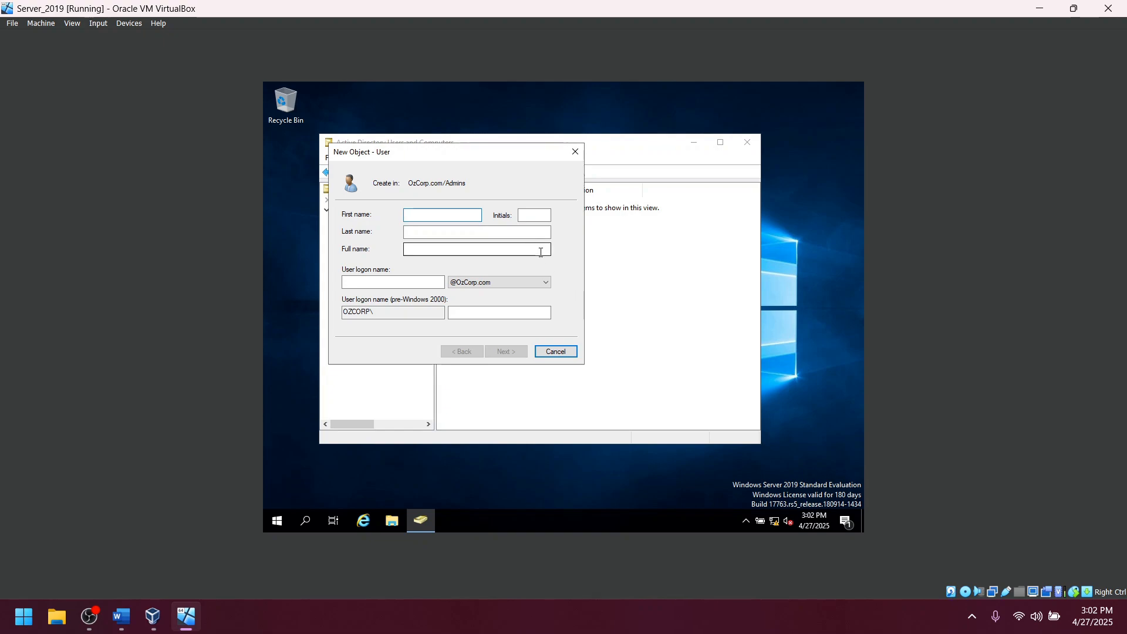
{"action": "key", "text": "Tab"}
{"action": "key", "text": "Tab"}
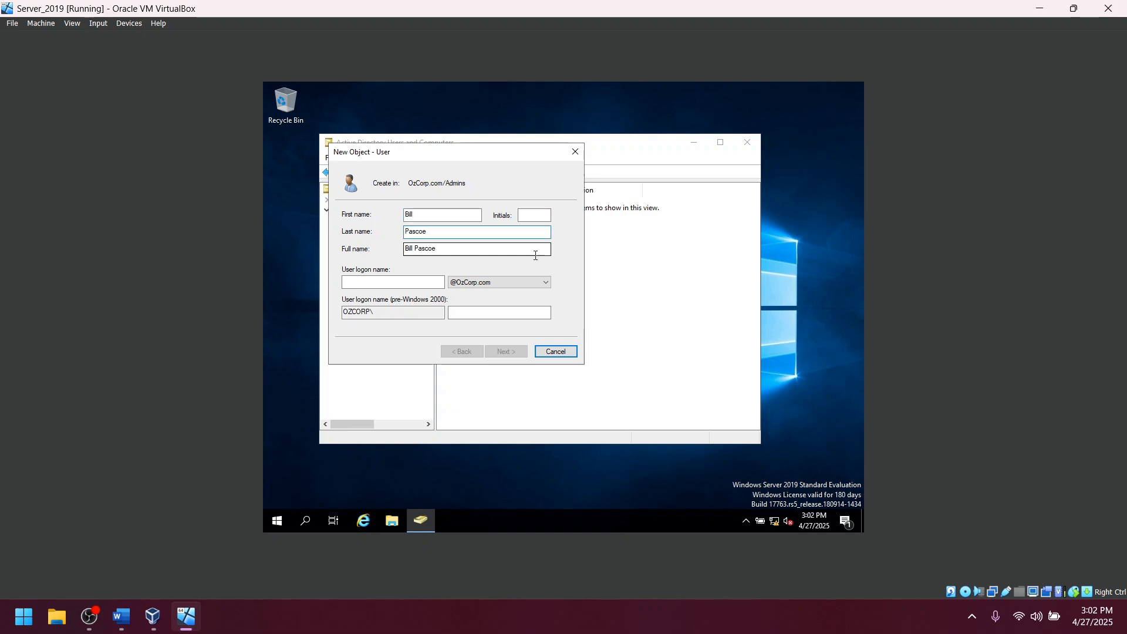
{"action": "left_click", "coordinate": [383, 282]}
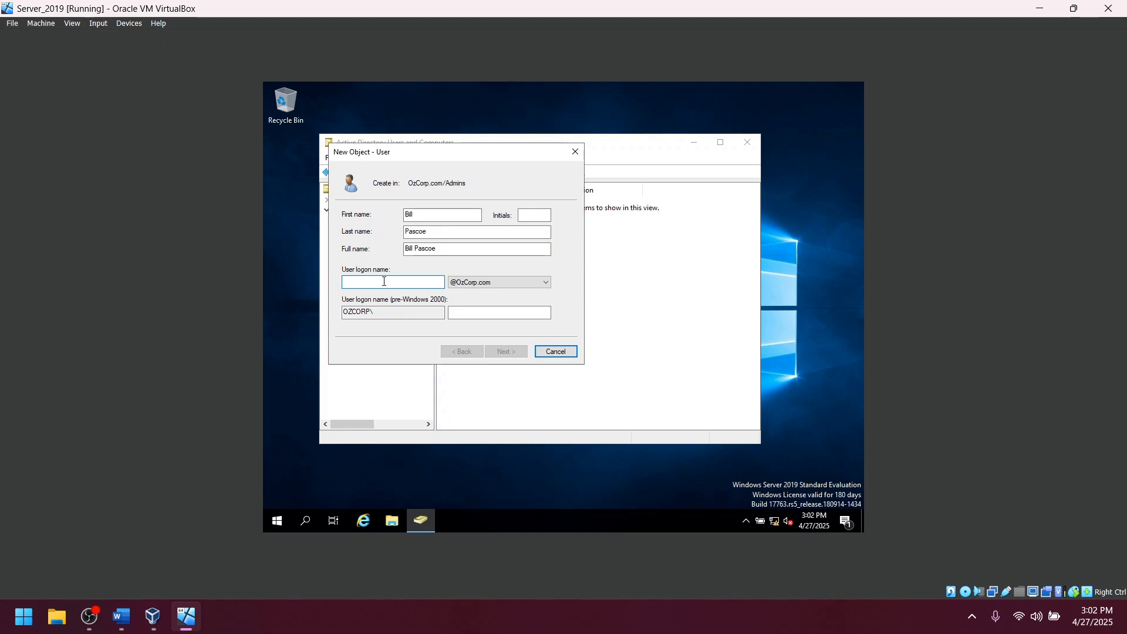
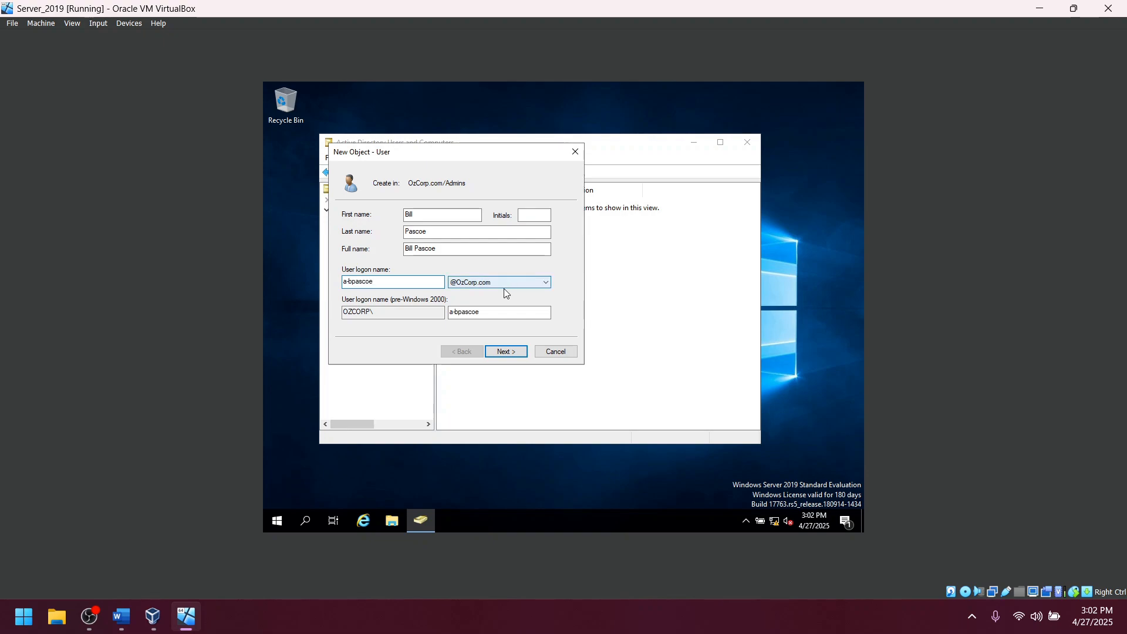
{"action": "left_click", "coordinate": [505, 352]}
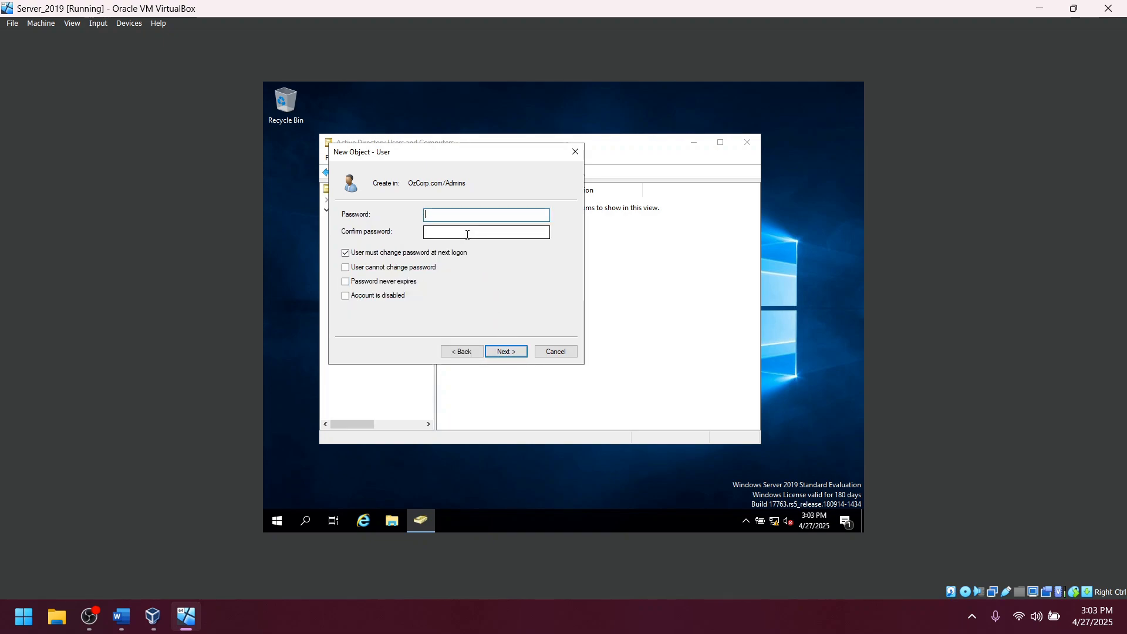
Enter and confirm the account password, set it never to expire with no logon change, and finish.
{"action": "type", "text": "Password1"}
{"action": "key", "text": "Tab"}
{"action": "type", "text": "Password"}
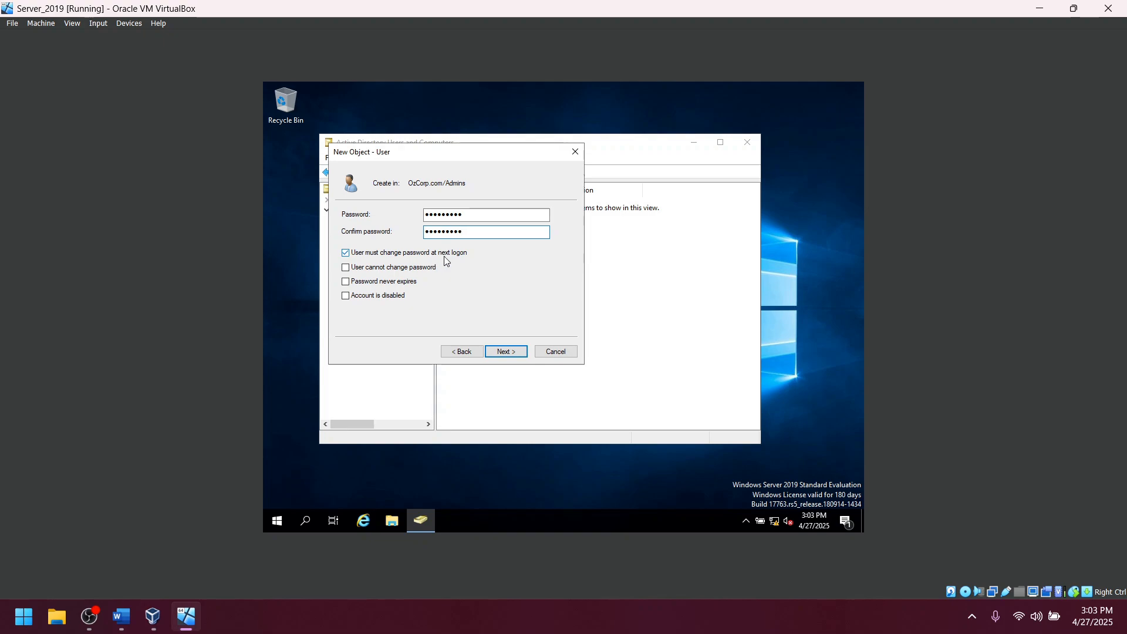
{"action": "left_click", "coordinate": [351, 253]}
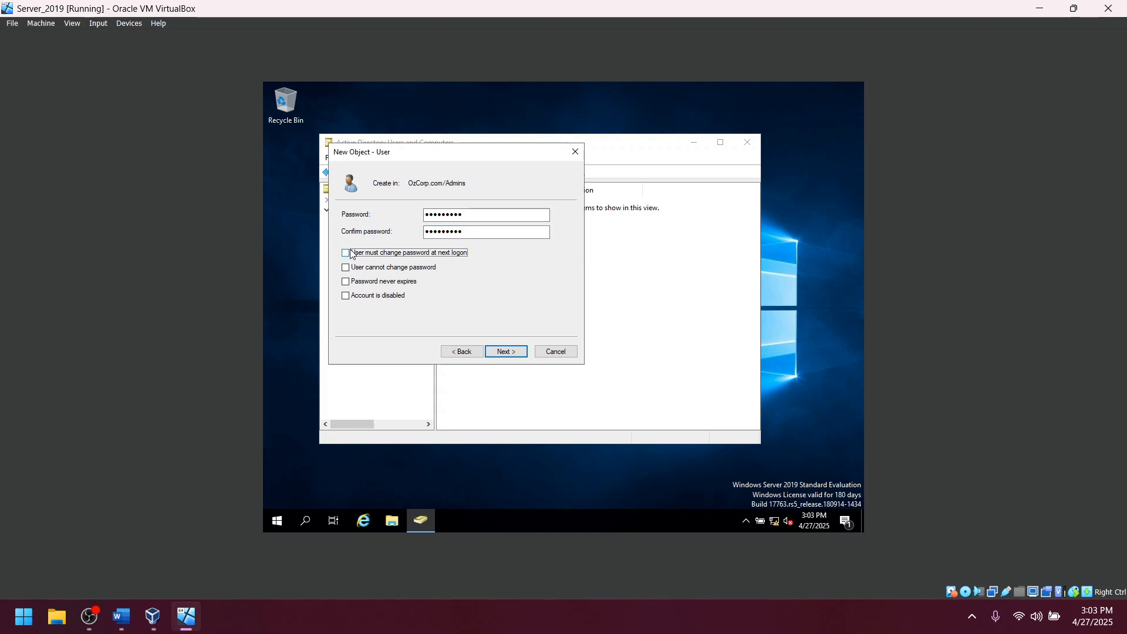
{"action": "left_click", "coordinate": [346, 282]}
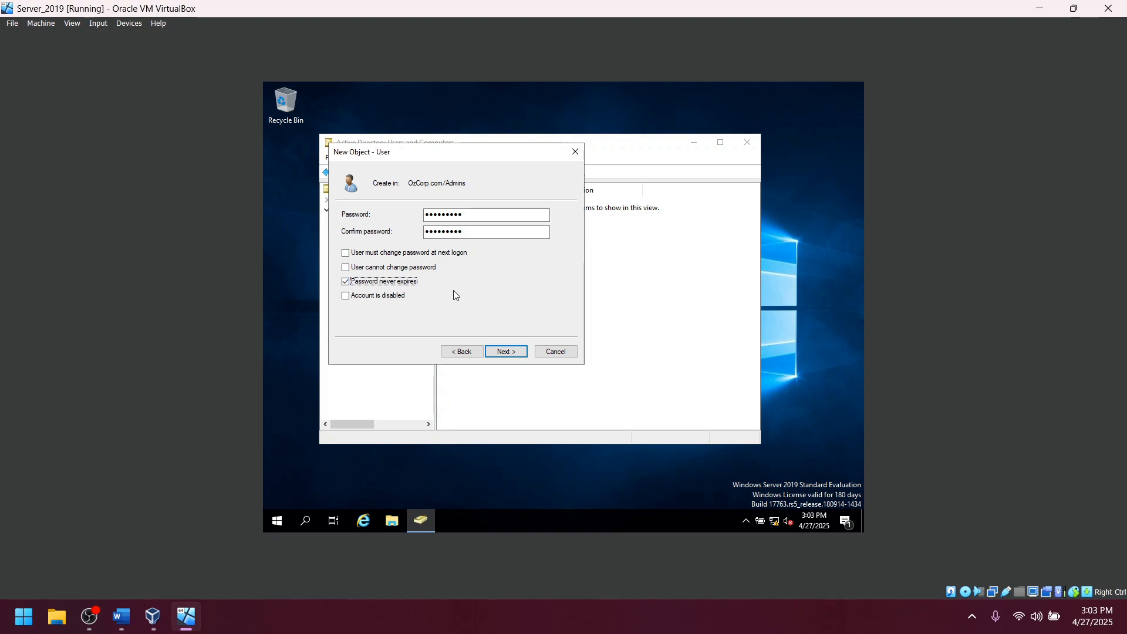
{"action": "left_click", "coordinate": [513, 354]}
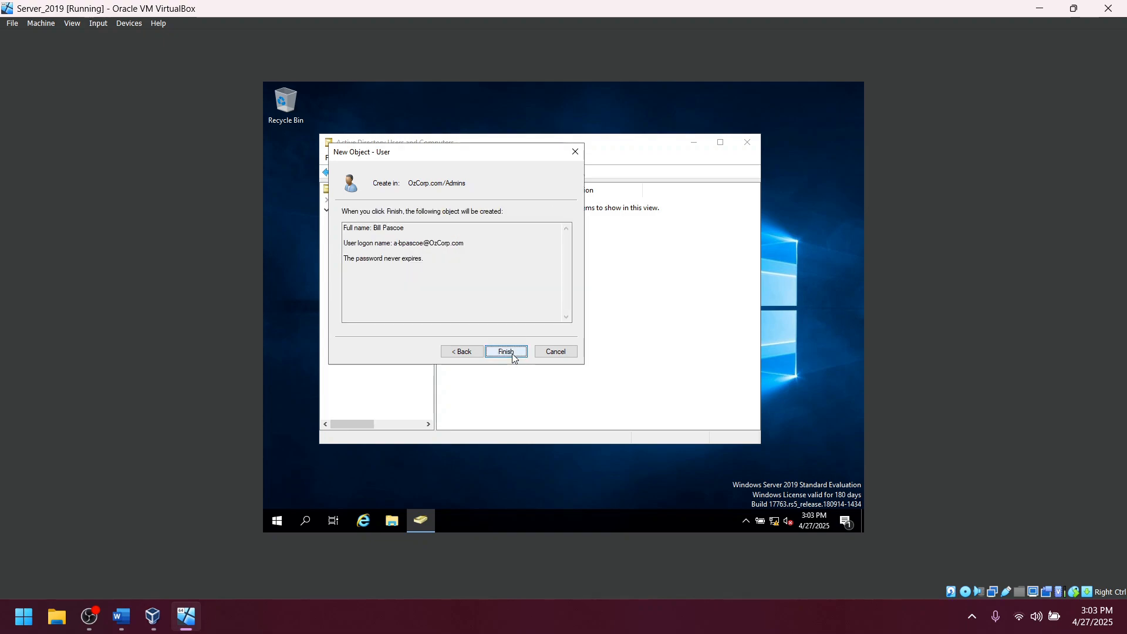
{"action": "left_click", "coordinate": [511, 354]}
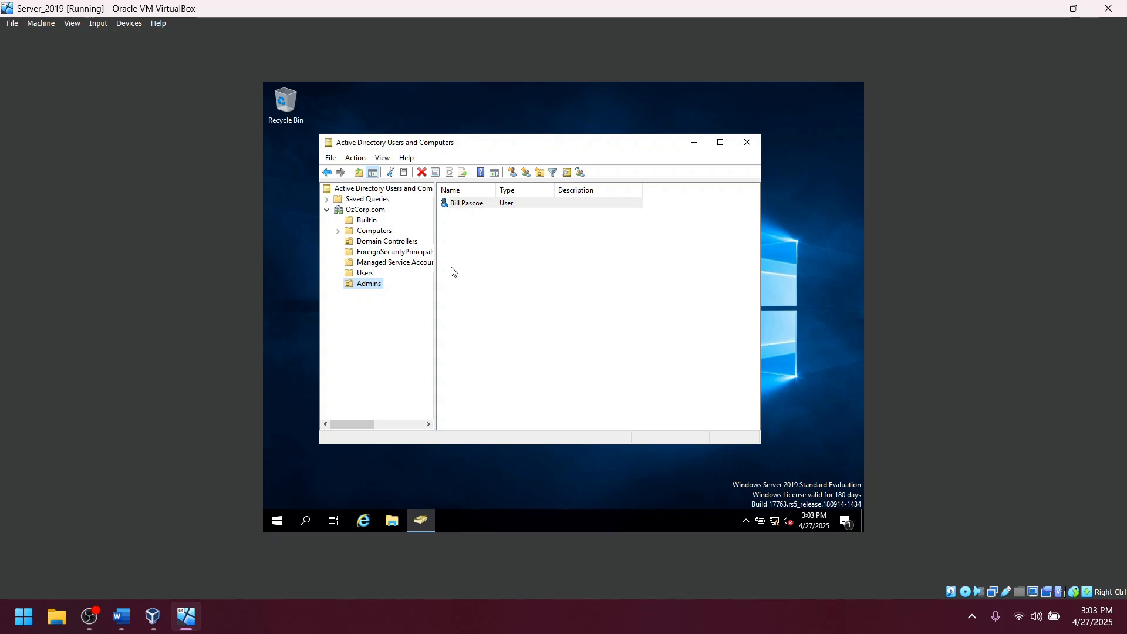
Add the new user to the Domain Admins group in its Member Of settings and apply.
{"action": "double_click", "coordinate": [461, 205]}
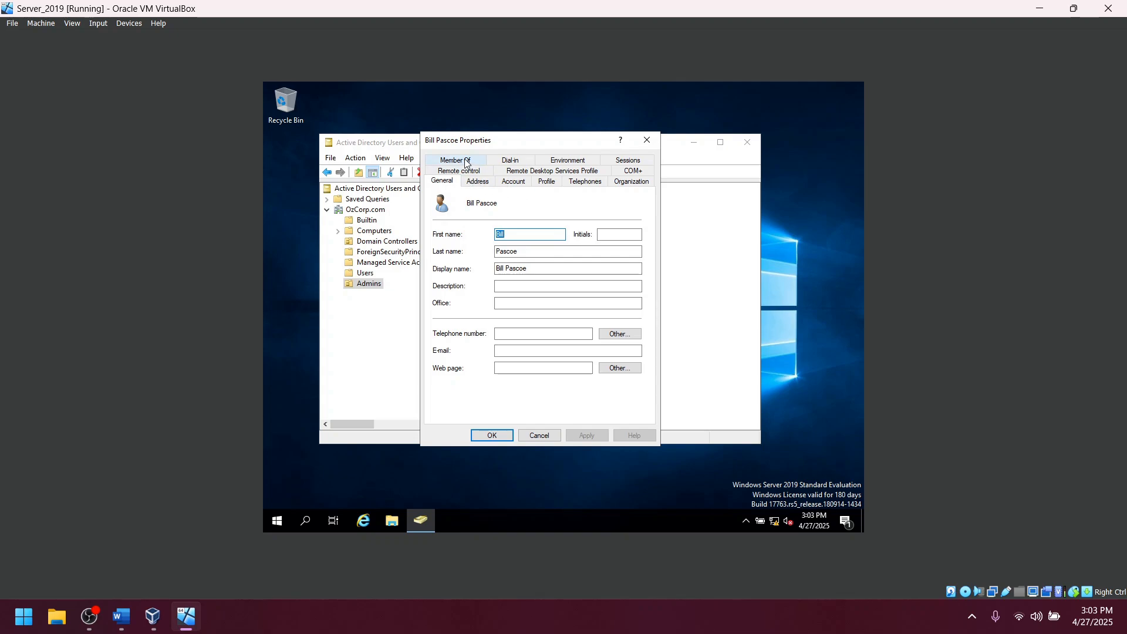
{"action": "left_click", "coordinate": [647, 139]}
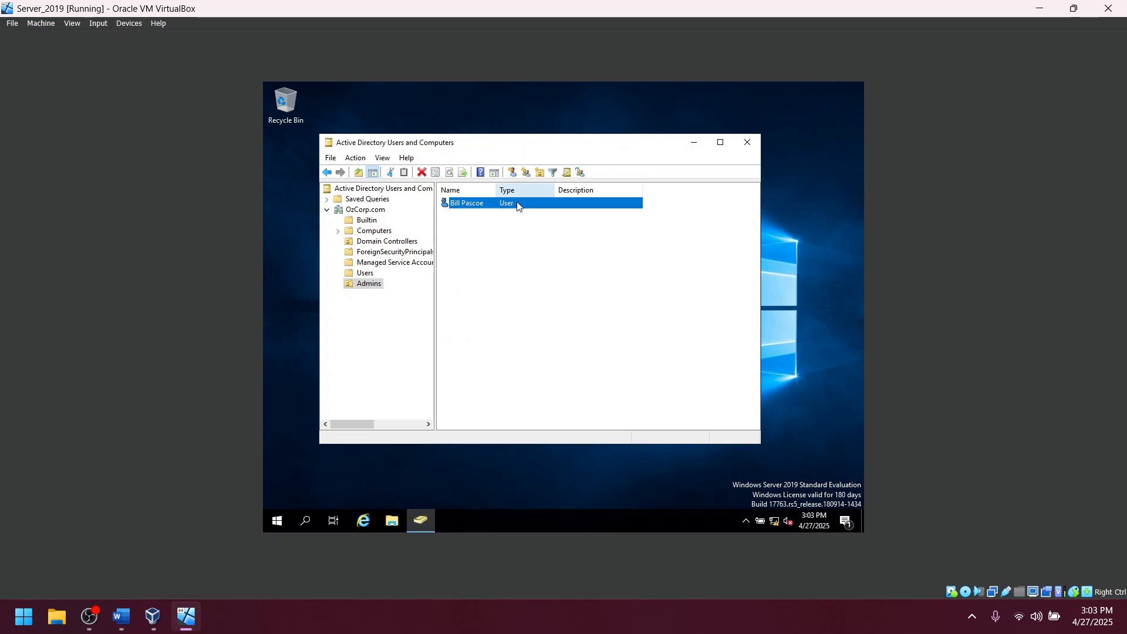
{"action": "double_click", "coordinate": [456, 207]}
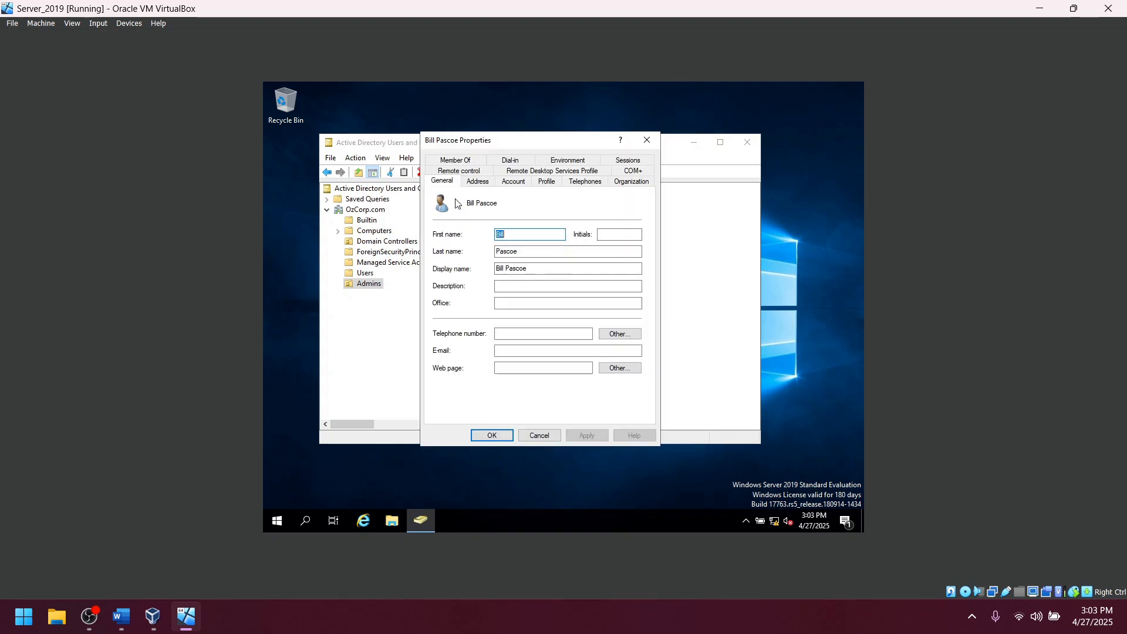
{"action": "left_click", "coordinate": [463, 162]}
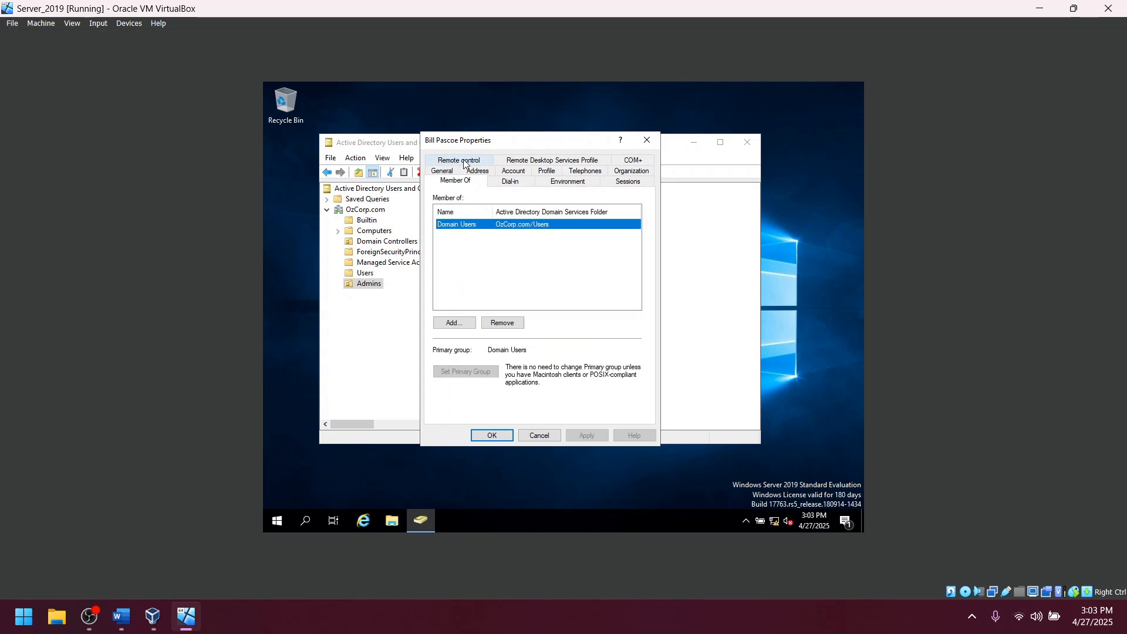
{"action": "left_click", "coordinate": [455, 323]}
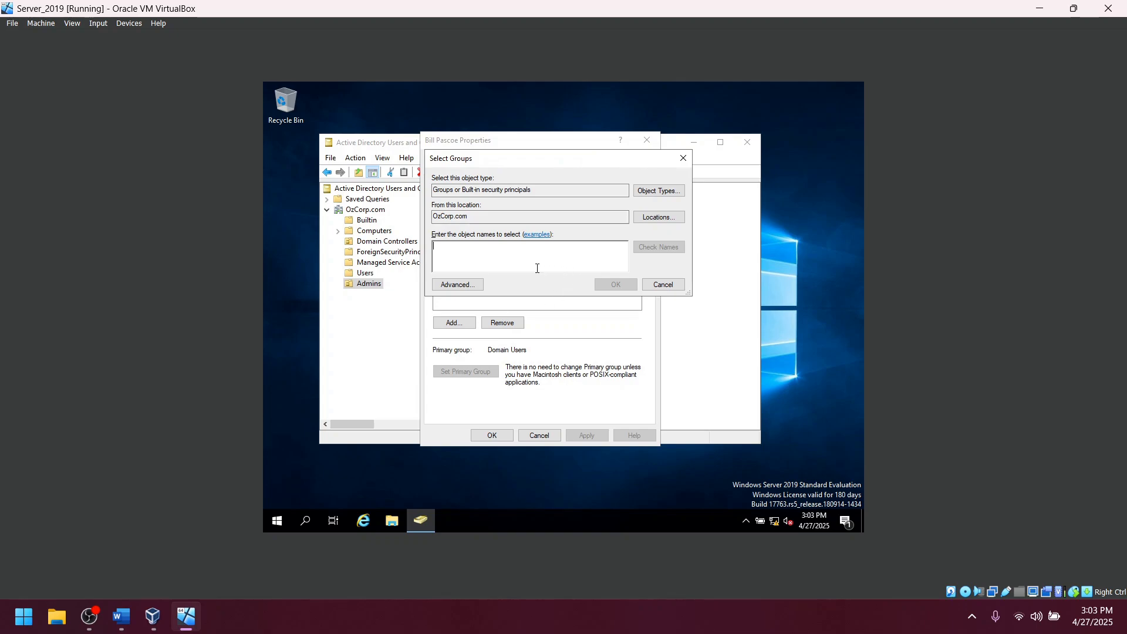
{"action": "type", "text": "domain admins"}
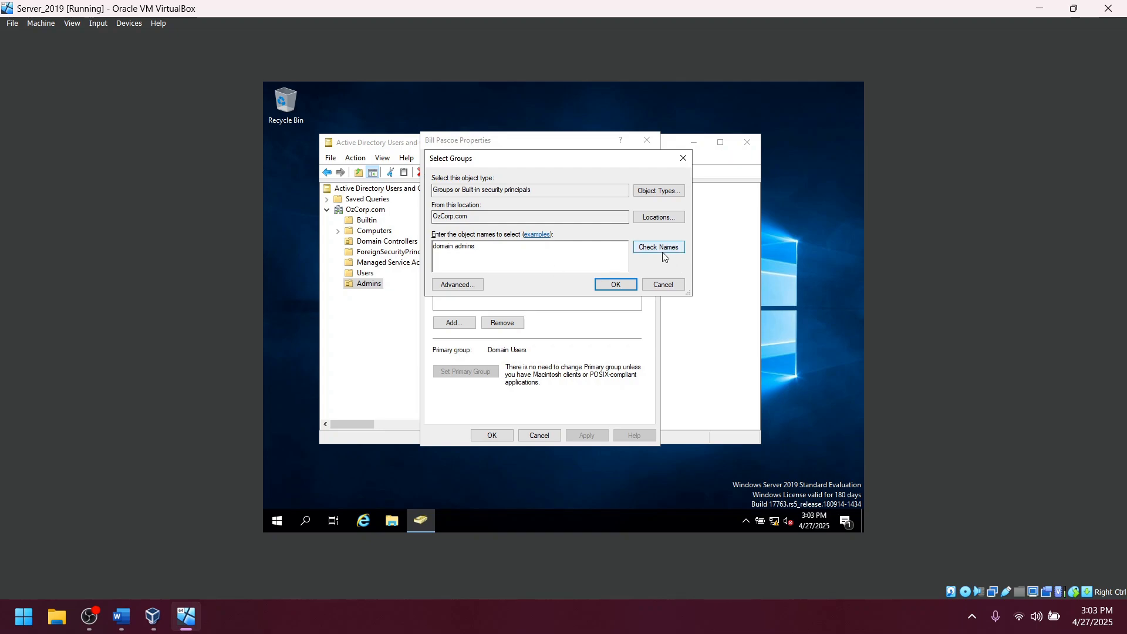
{"action": "left_click", "coordinate": [666, 250]}
{"action": "left_click", "coordinate": [625, 290]}
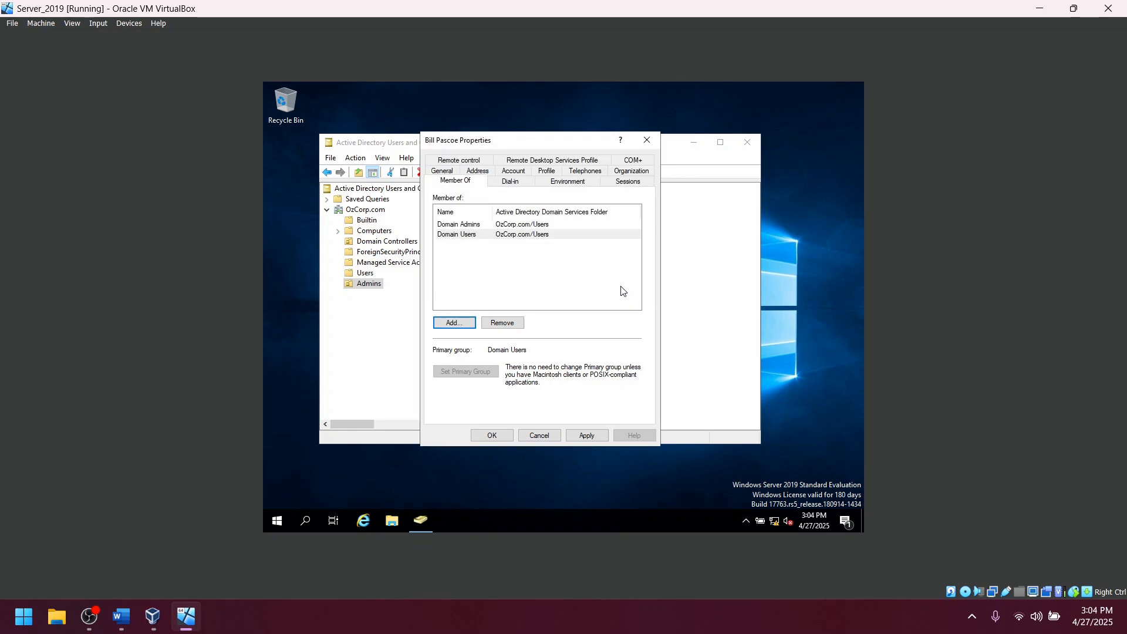
{"action": "left_click", "coordinate": [582, 437]}
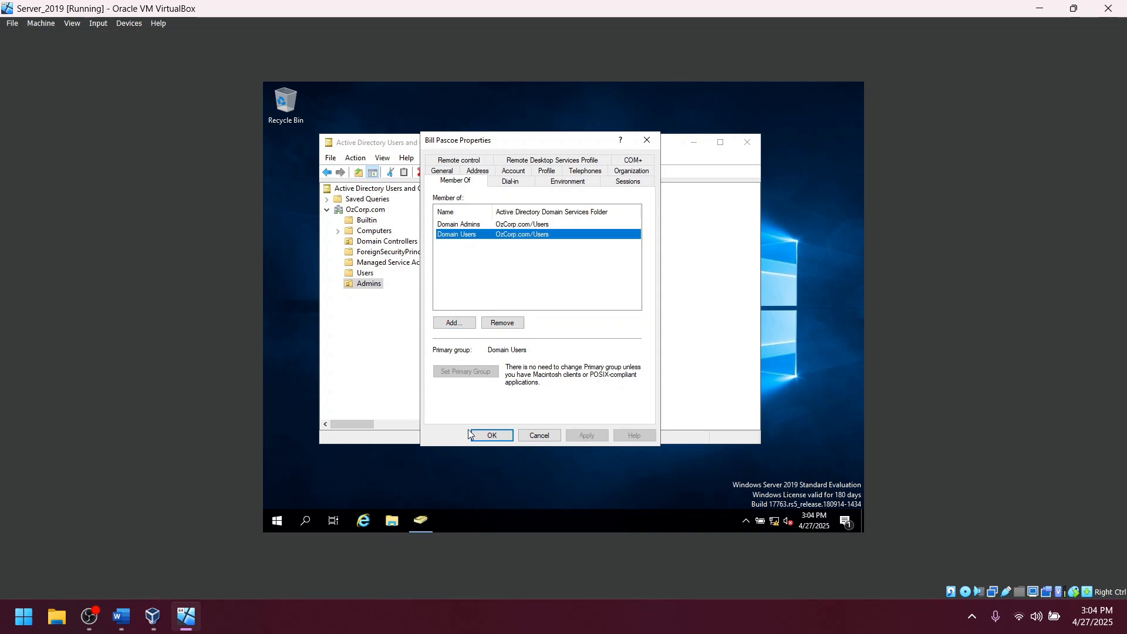
{"action": "left_click", "coordinate": [492, 436]}
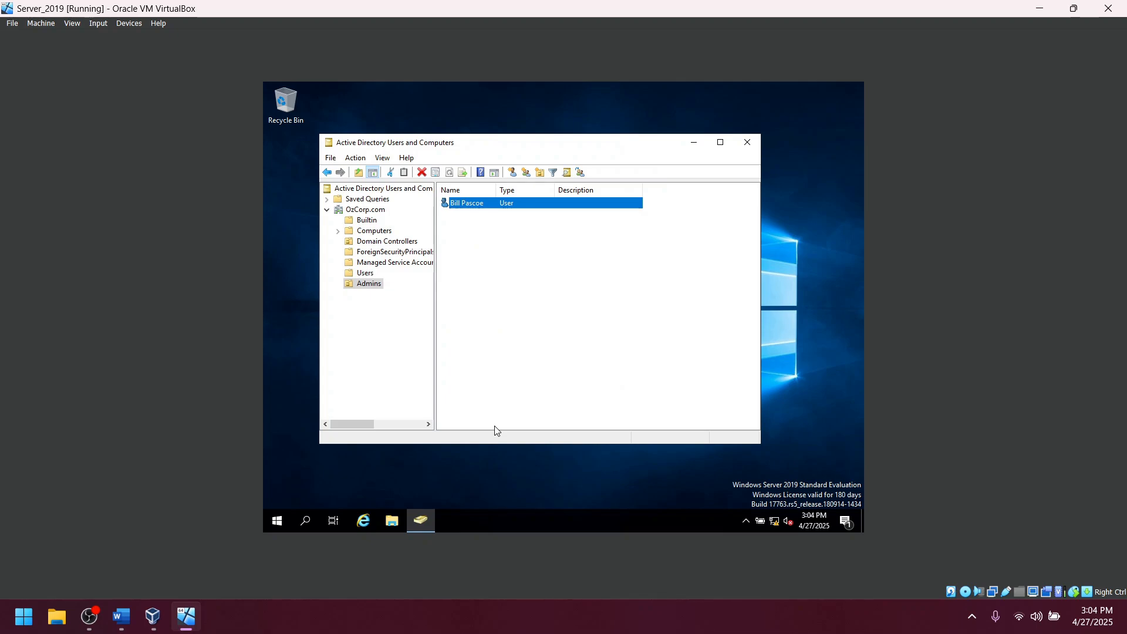
Close Active Directory Users and Computers and sign out of the administrator session from the Start menu.
{"action": "left_click", "coordinate": [747, 145]}
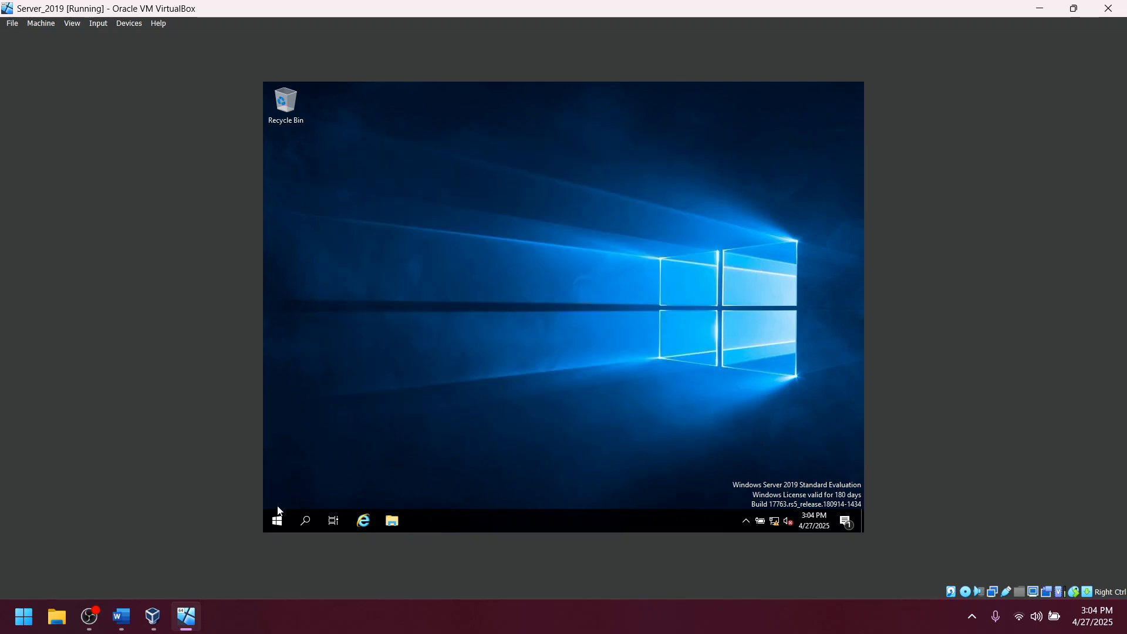
{"action": "right_click", "coordinate": [279, 524]}
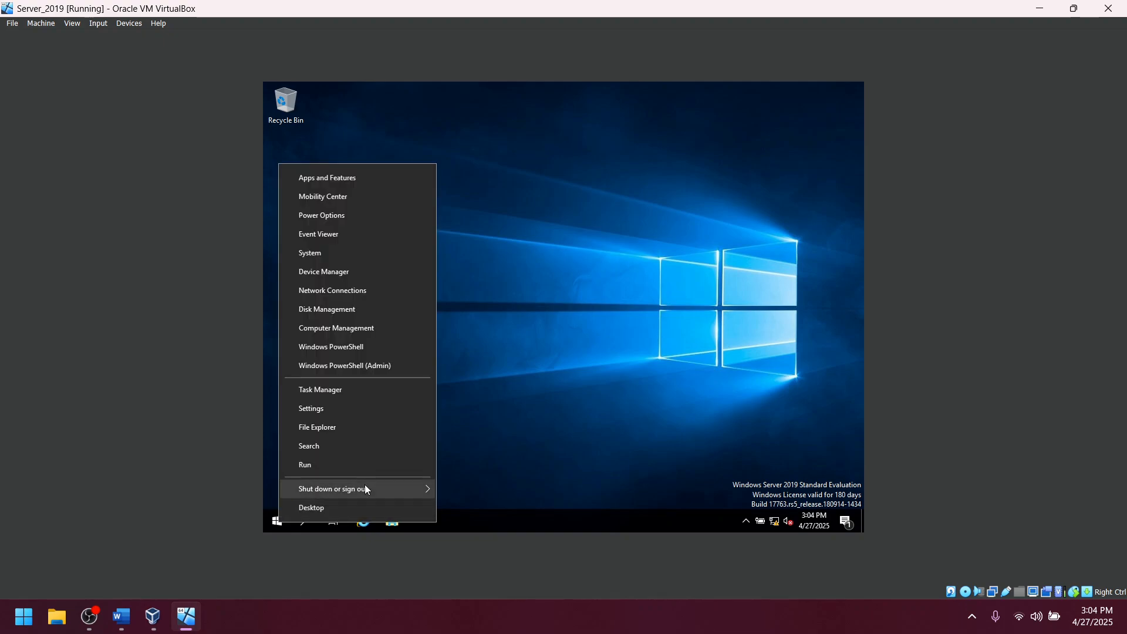
{"action": "mouse_move", "coordinate": [368, 495]}
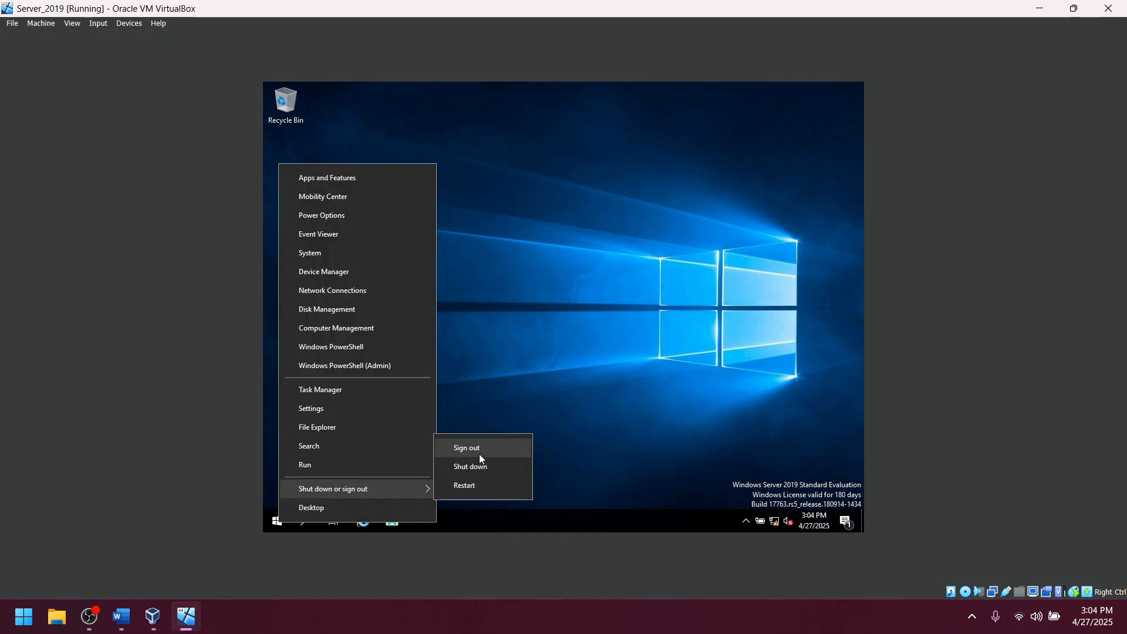
{"action": "left_click", "coordinate": [600, 424]}
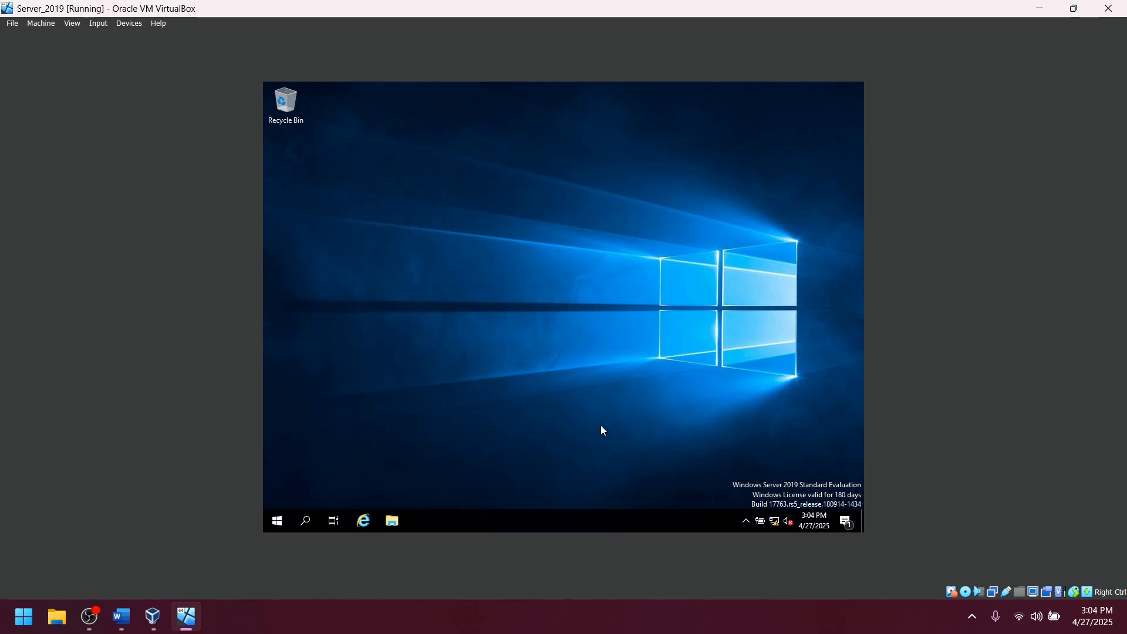
{"action": "right_click", "coordinate": [281, 523]}
{"action": "left_click", "coordinate": [283, 523]}
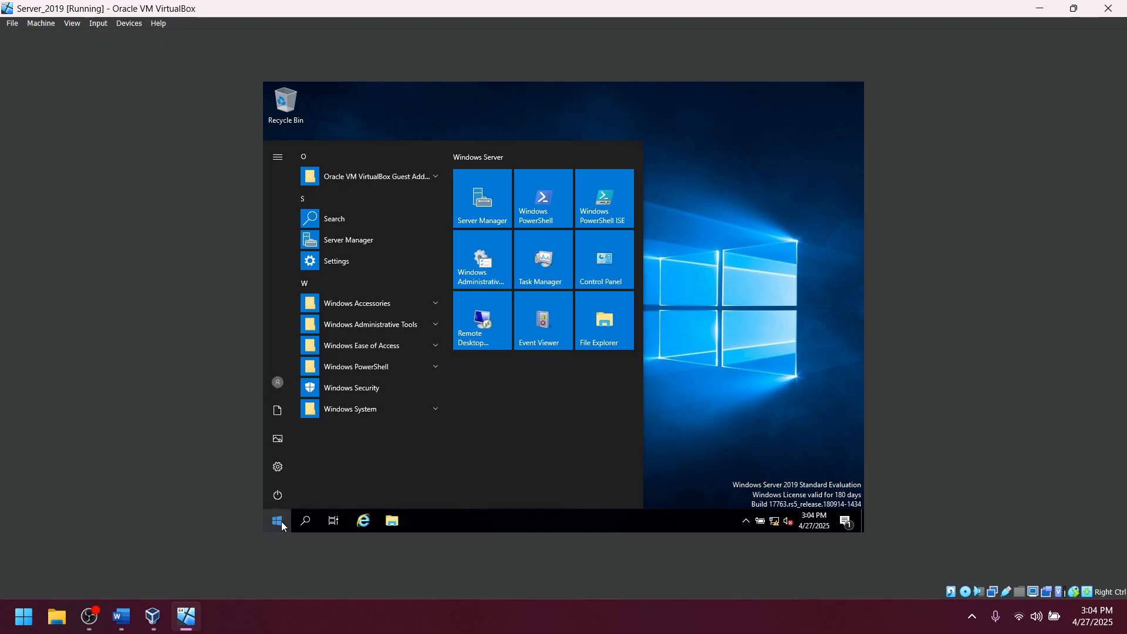
{"action": "left_click", "coordinate": [280, 494]}
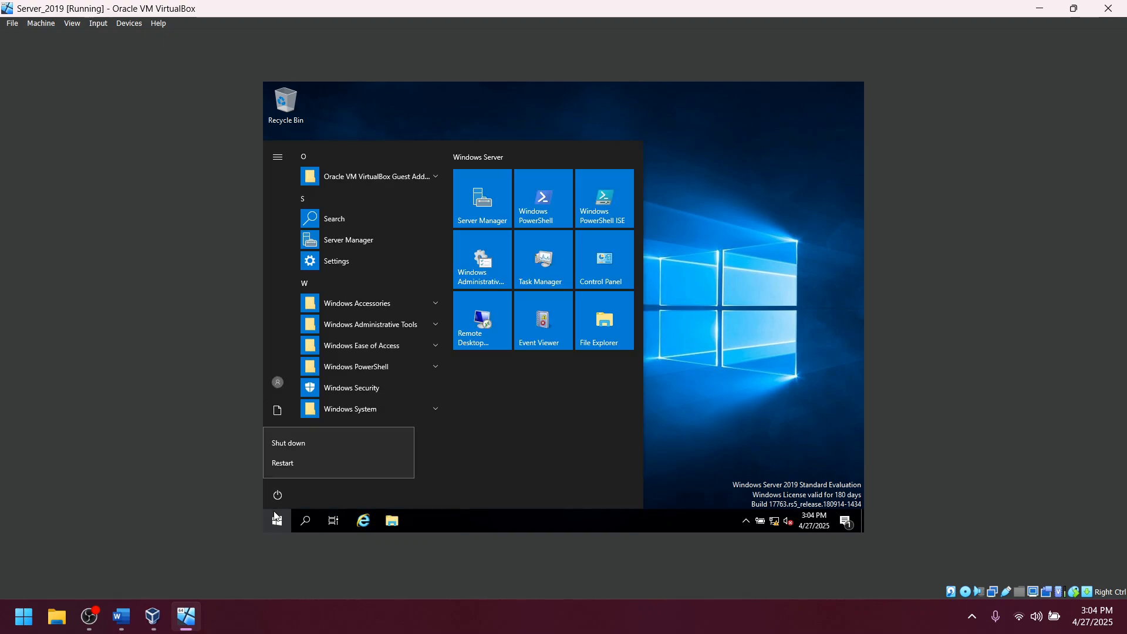
{"action": "left_click", "coordinate": [280, 384]}
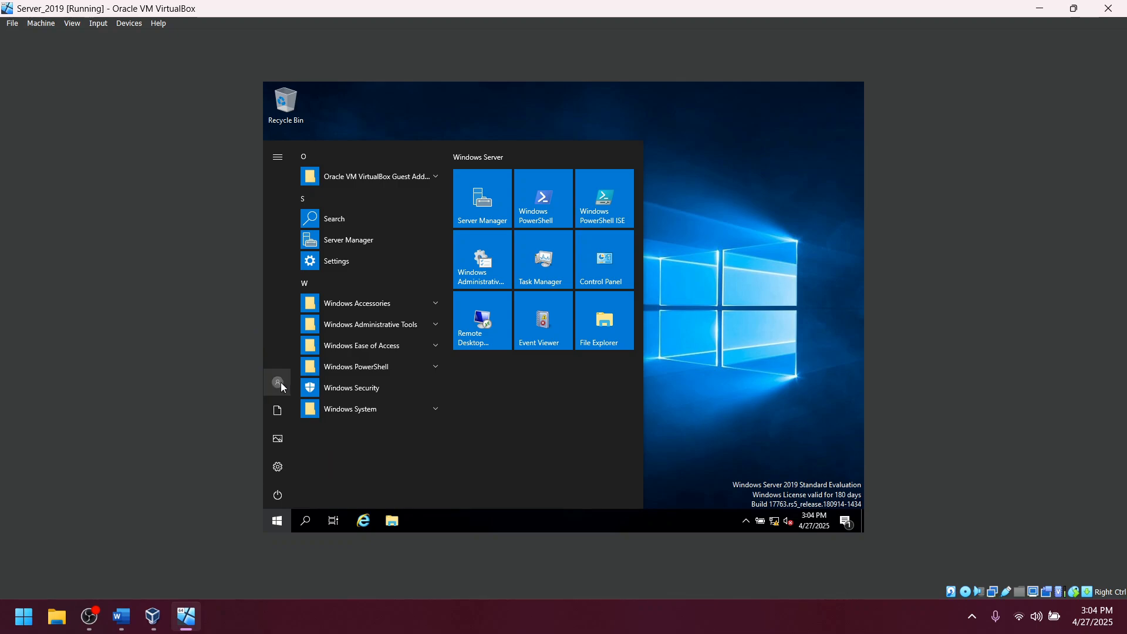
{"action": "left_click", "coordinate": [281, 383]}
{"action": "left_click", "coordinate": [302, 350]}
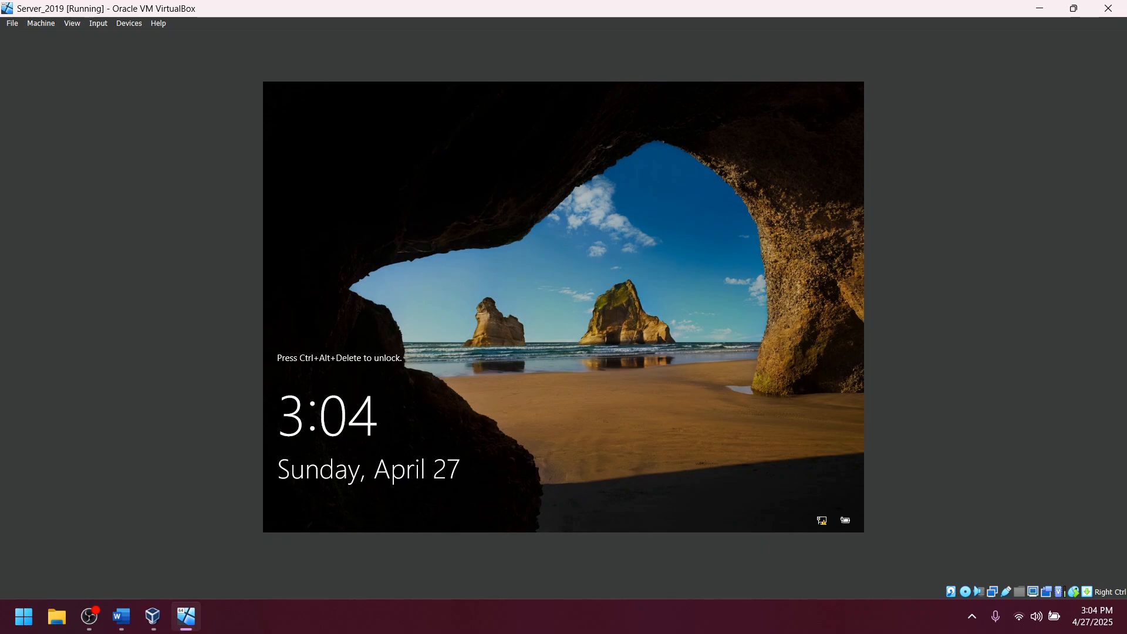
Sign in as Other user with the new admin's logon name and password.
{"action": "key", "text": "ctrl+alt+Delete"}
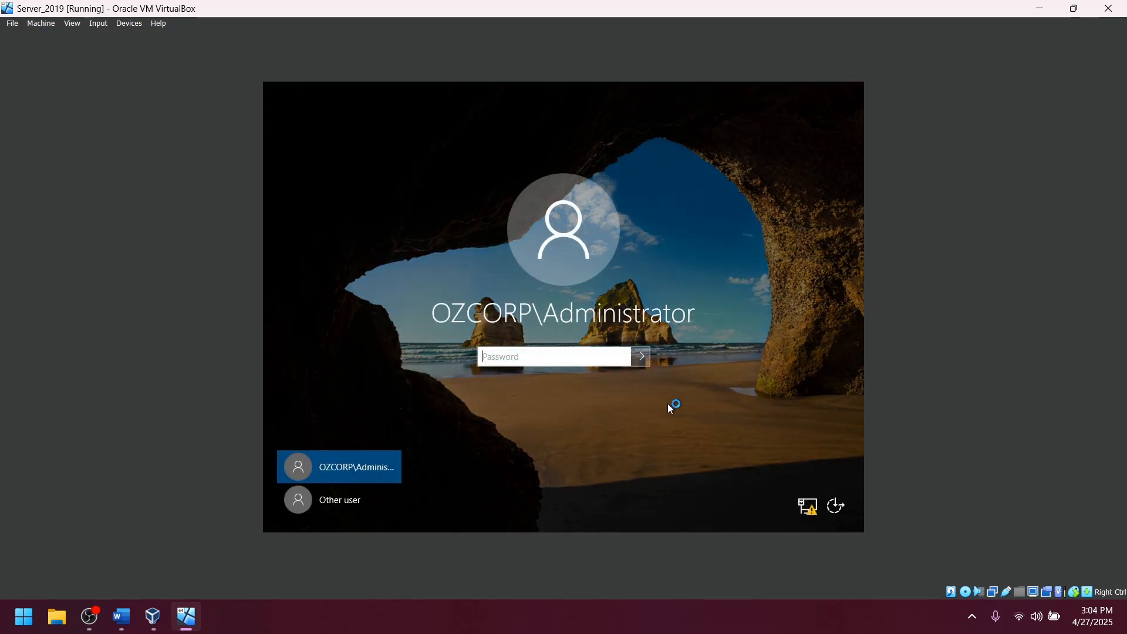
{"action": "left_click", "coordinate": [343, 500]}
{"action": "left_click", "coordinate": [519, 351]}
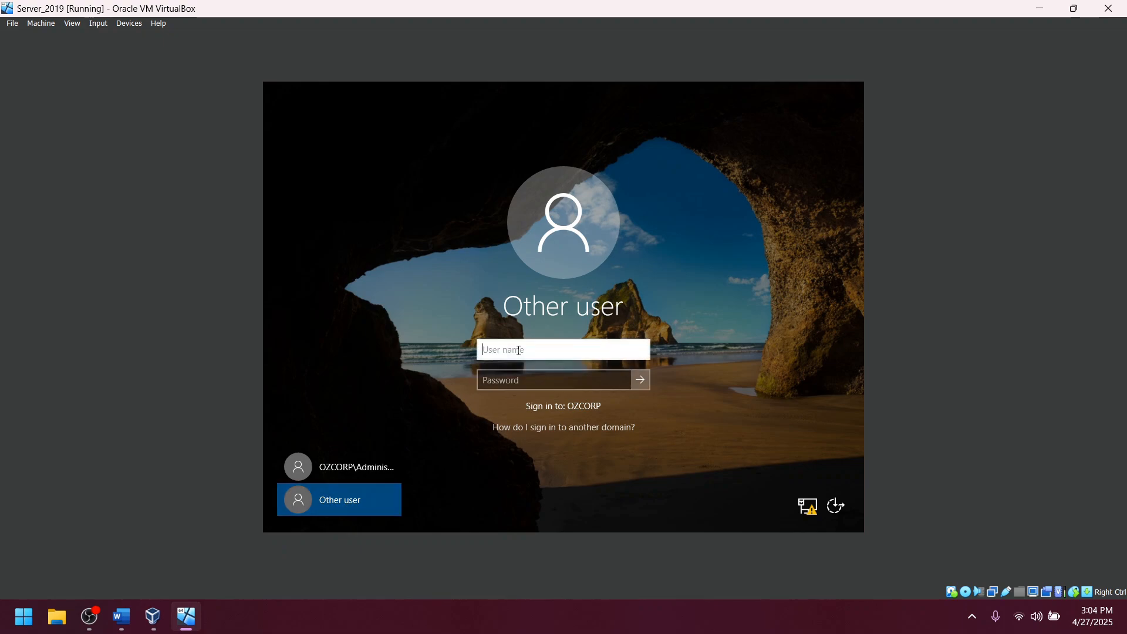
{"action": "key", "text": "Tab"}
{"action": "type", "text": "•••••"}
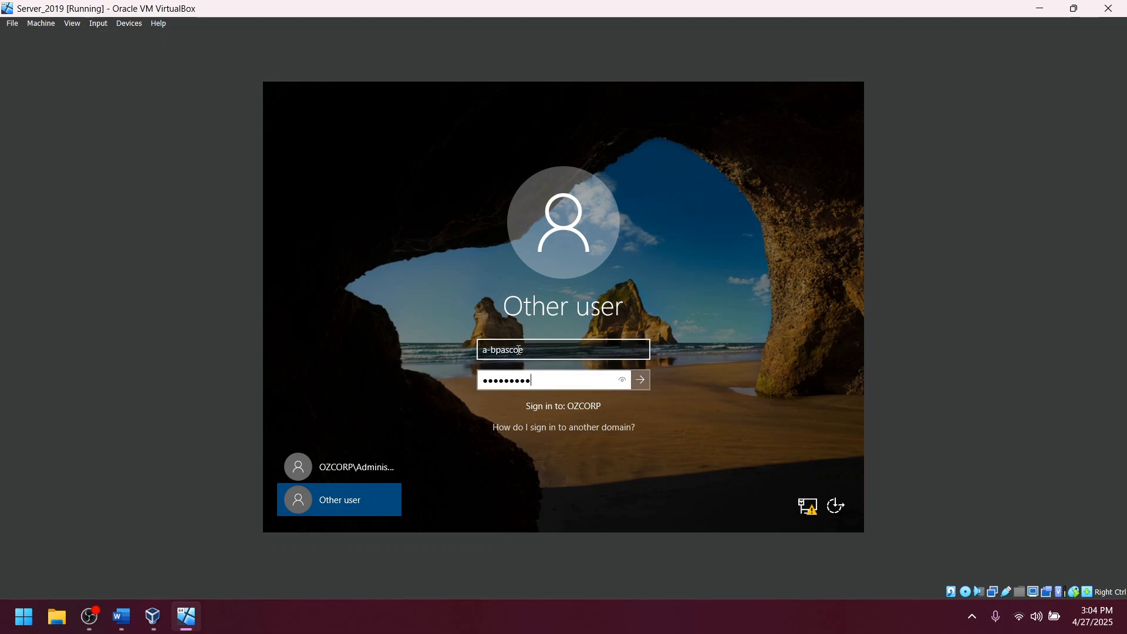
{"action": "key", "text": "Return"}
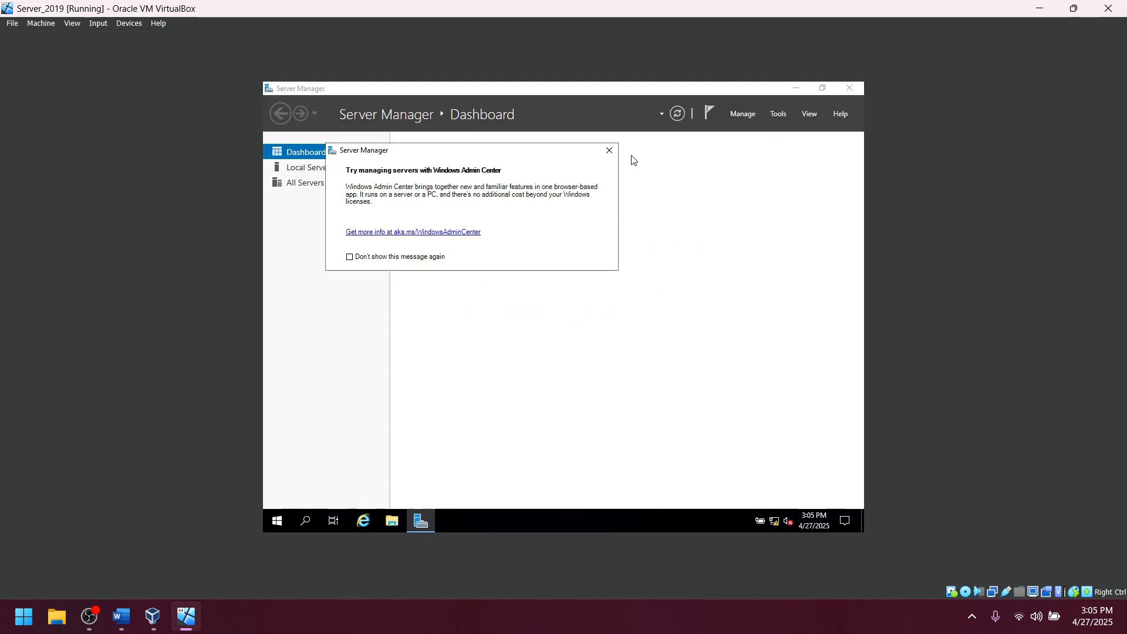
Close the Windows Admin Center pop-up to reveal the Server Manager dashboard.
{"action": "left_click", "coordinate": [610, 152]}
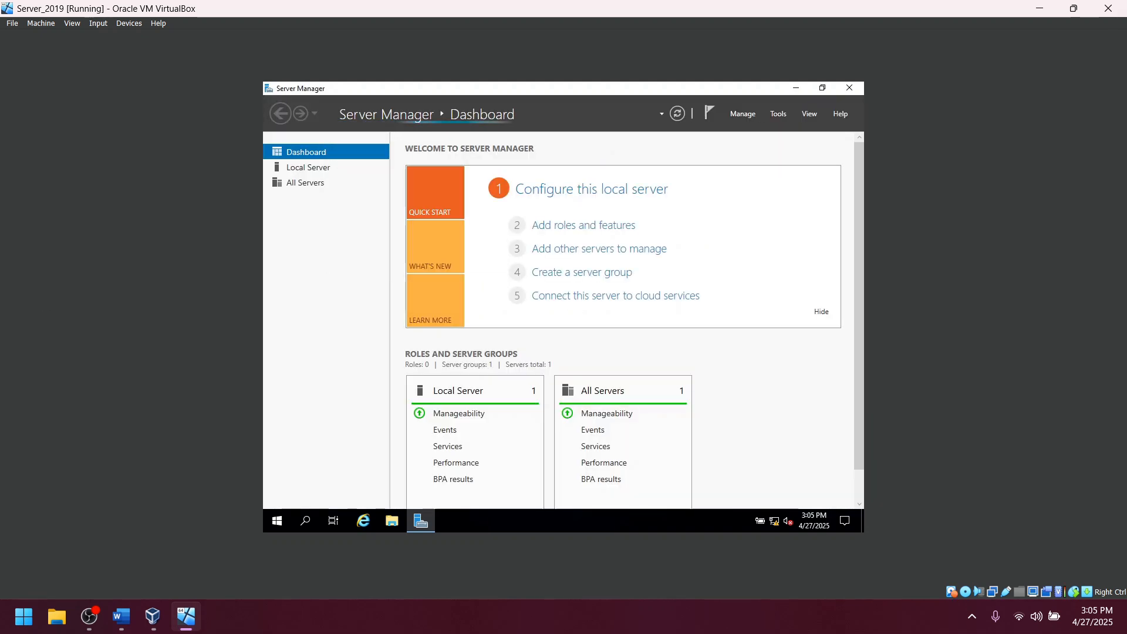